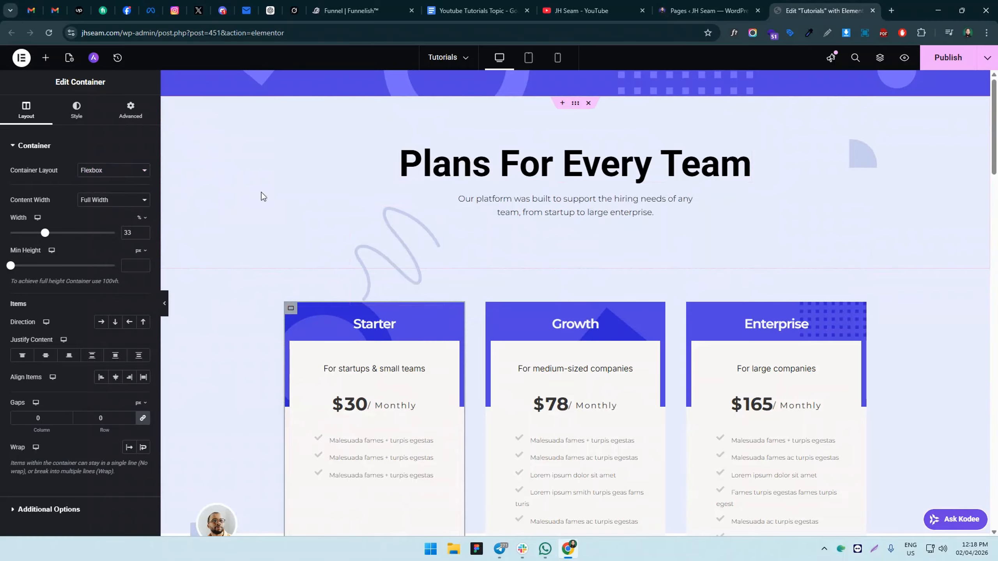
- Examine the style settings of the Starter plan's container and the Features typography of its price table
{"action": "scroll", "coordinate": [383, 252], "scroll_direction": "down", "scroll_amount": 5}
{"action": "scroll", "coordinate": [385, 252], "scroll_direction": "up", "scroll_amount": 5}
{"action": "left_click", "coordinate": [76, 110]}
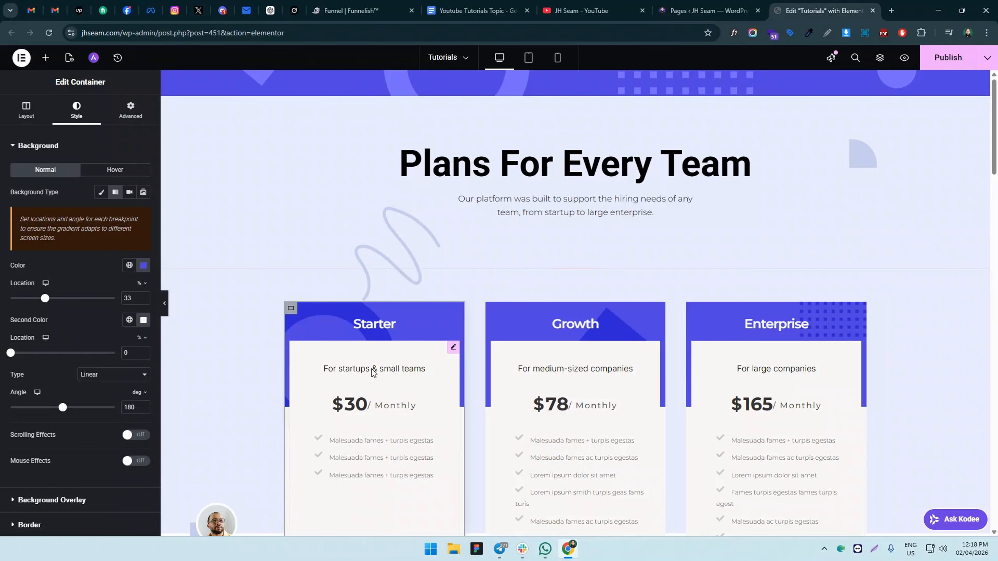
{"action": "left_click", "coordinate": [385, 378]}
{"action": "left_click", "coordinate": [78, 110]}
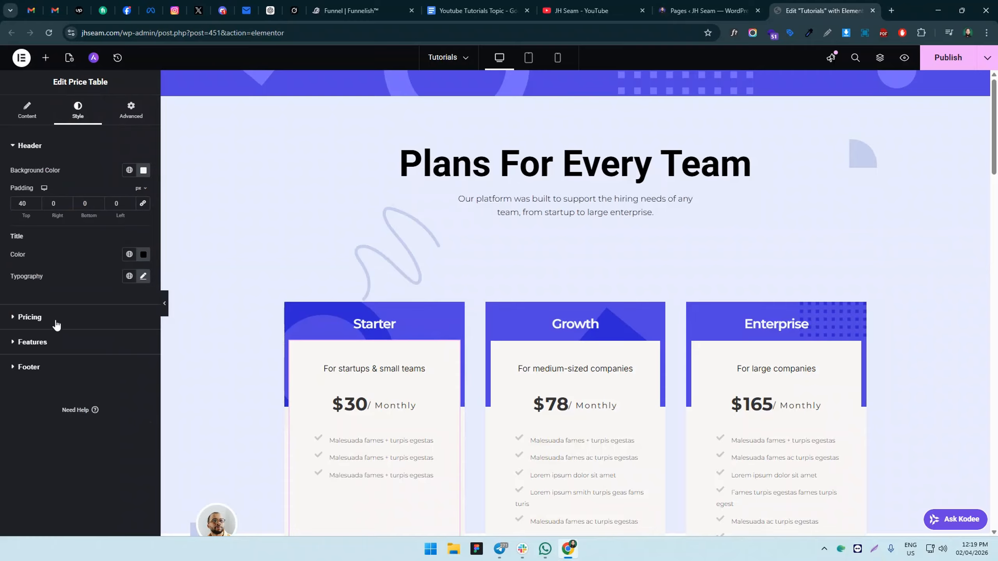
{"action": "left_click", "coordinate": [57, 342]}
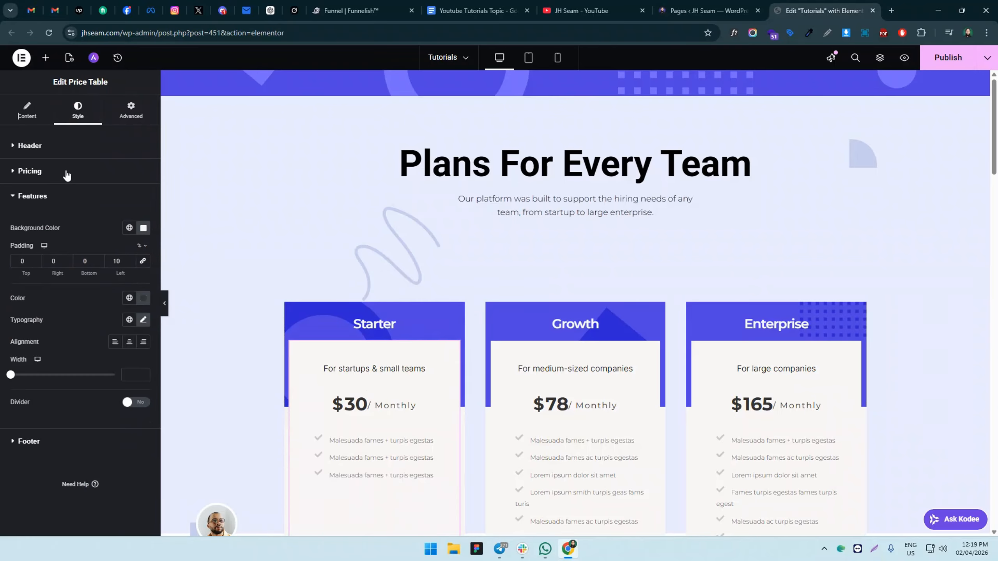
{"action": "left_click", "coordinate": [144, 319]}
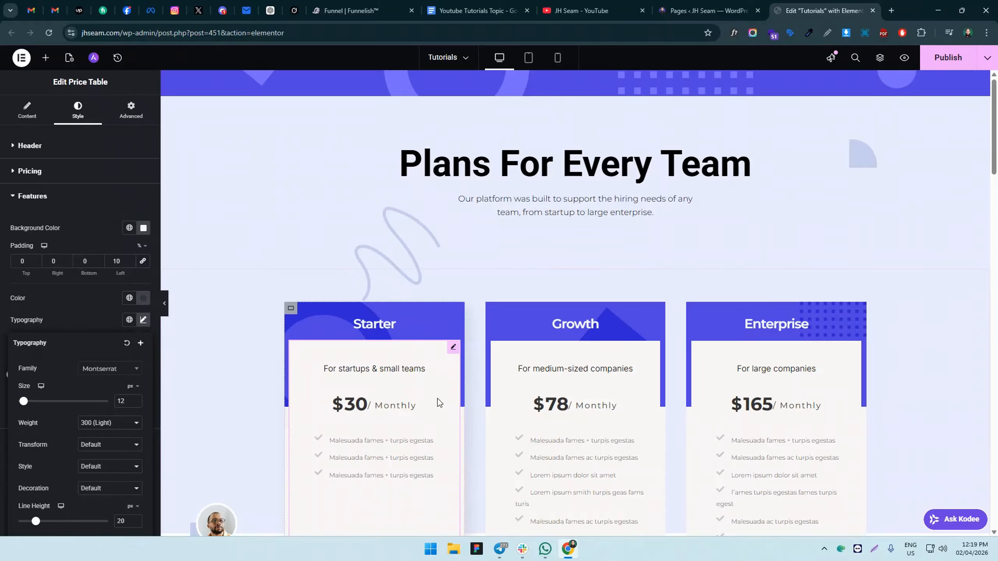
{"action": "scroll", "coordinate": [437, 399], "scroll_direction": "down", "scroll_amount": 3}
{"action": "left_click", "coordinate": [404, 336]}
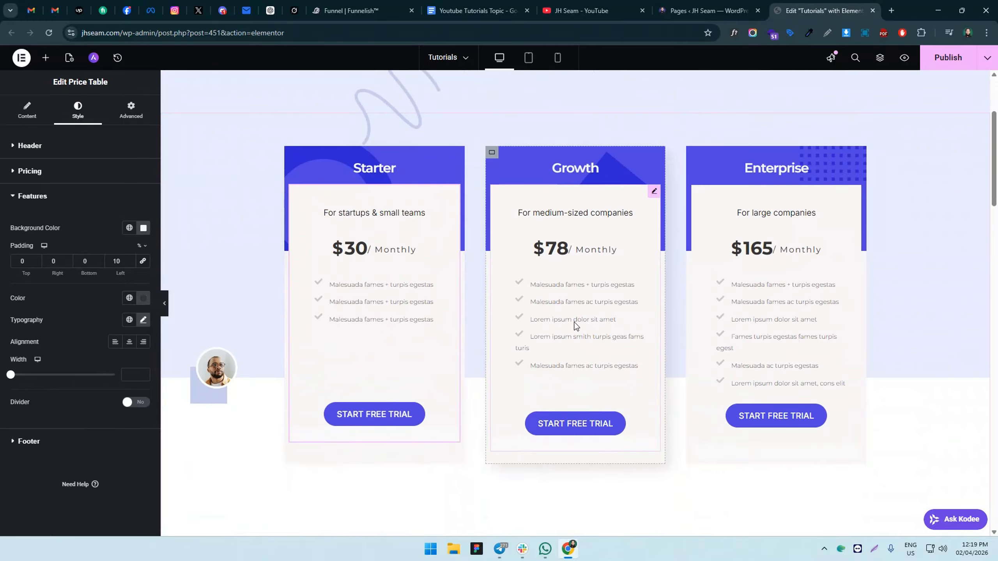
- Look through the page from the pricing plans to the Common Questions section and inspect the Growth price table
{"action": "scroll", "coordinate": [404, 354], "scroll_direction": "up", "scroll_amount": 3}
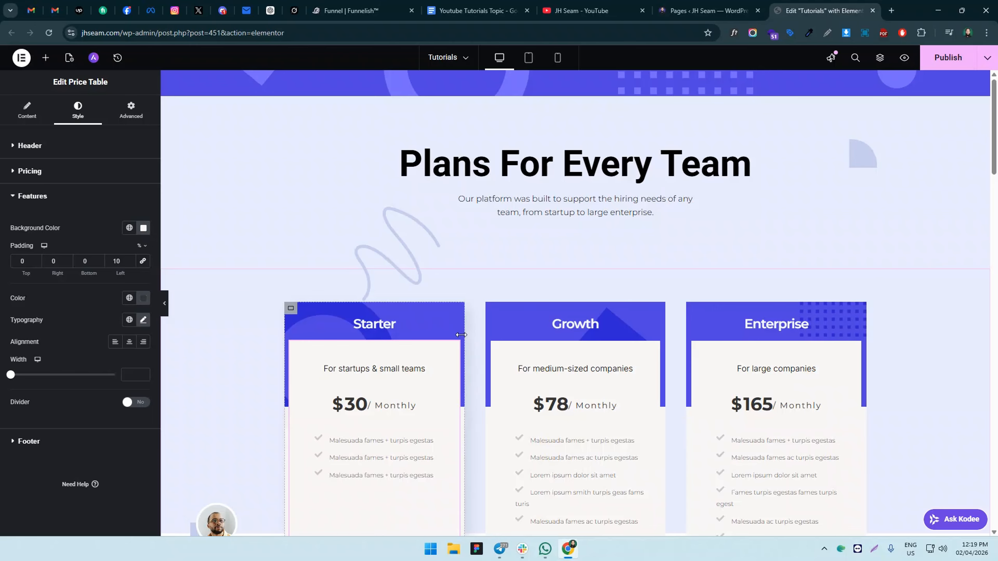
{"action": "scroll", "coordinate": [614, 249], "scroll_direction": "down", "scroll_amount": 6}
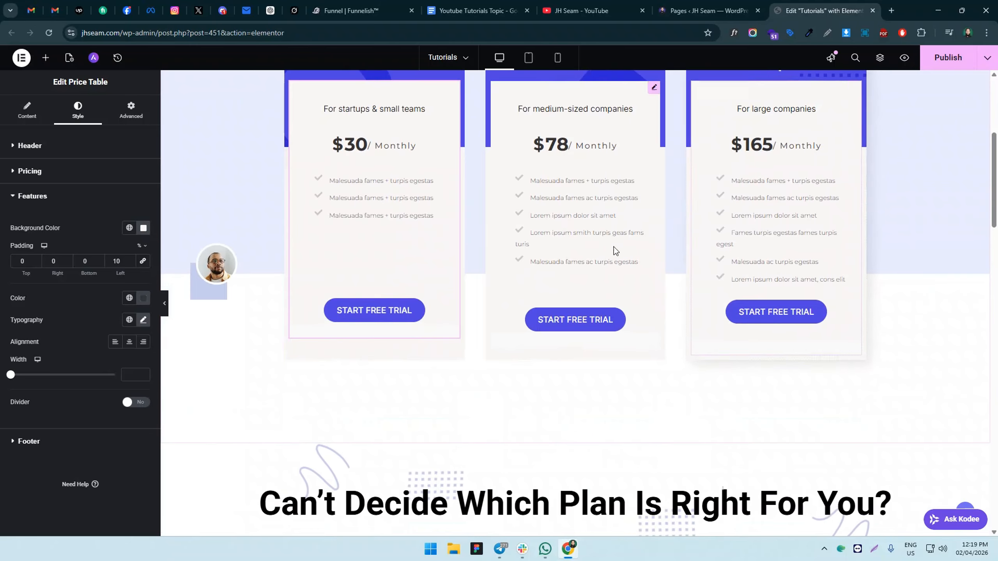
{"action": "scroll", "coordinate": [541, 227], "scroll_direction": "down", "scroll_amount": 2}
{"action": "scroll", "coordinate": [541, 234], "scroll_direction": "down", "scroll_amount": 10}
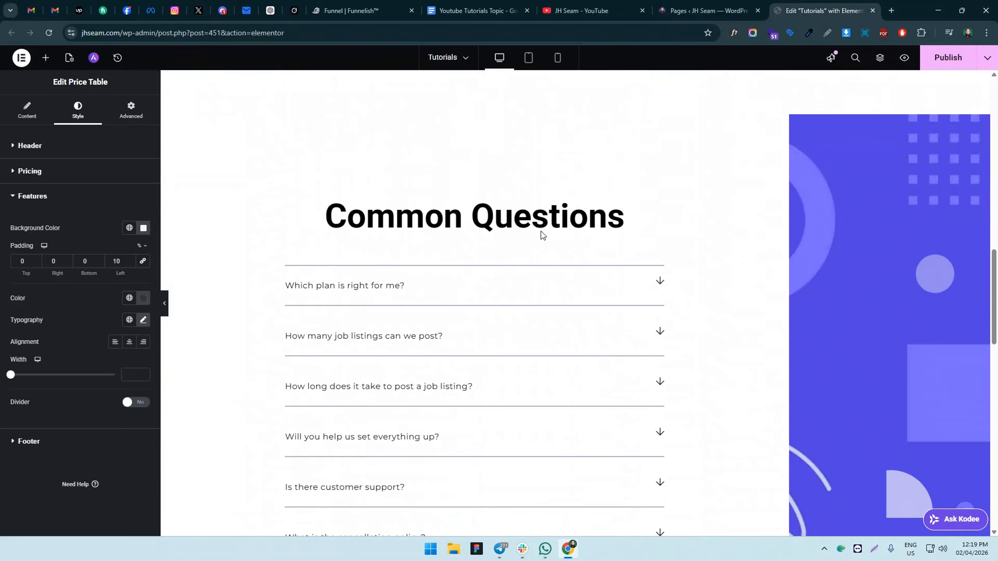
{"action": "scroll", "coordinate": [639, 275], "scroll_direction": "up", "scroll_amount": 15}
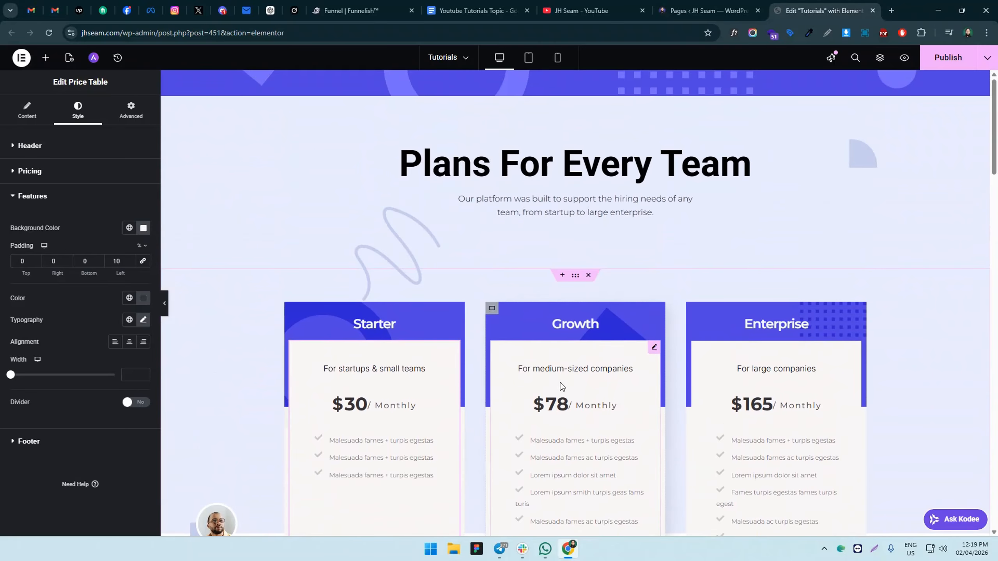
{"action": "scroll", "coordinate": [557, 383], "scroll_direction": "down", "scroll_amount": 2}
{"action": "left_click", "coordinate": [595, 371]}
{"action": "scroll", "coordinate": [591, 428], "scroll_direction": "up", "scroll_amount": 2}
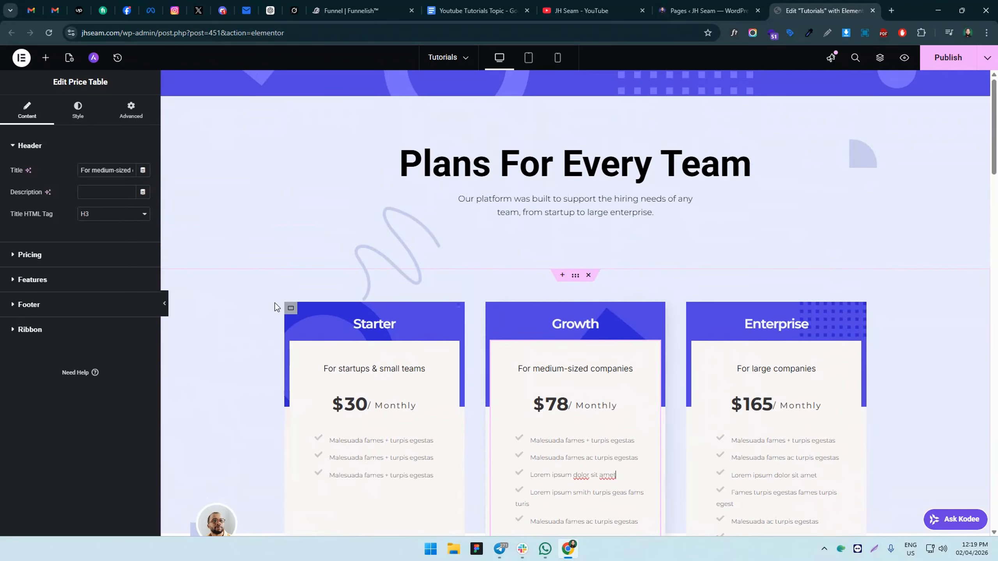
- In the site-wide Global Colors settings, add a custom color named New
{"action": "left_click", "coordinate": [70, 66]}
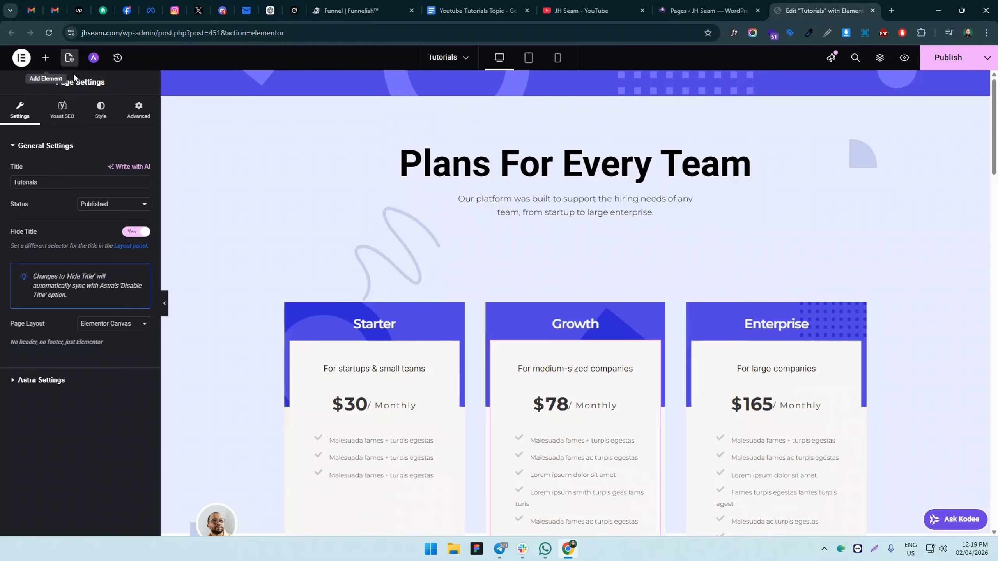
{"action": "left_click", "coordinate": [18, 59]}
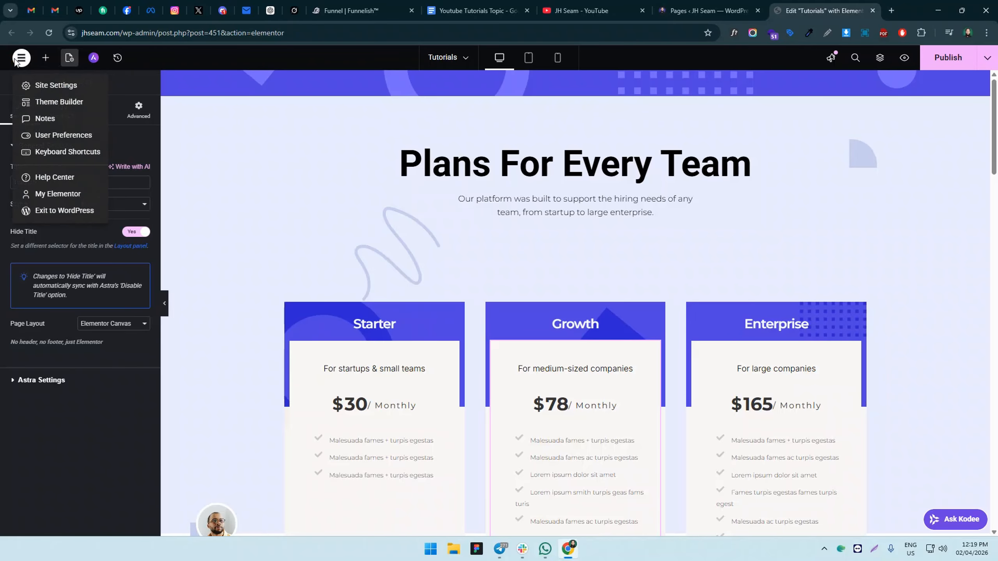
{"action": "left_click", "coordinate": [47, 87]}
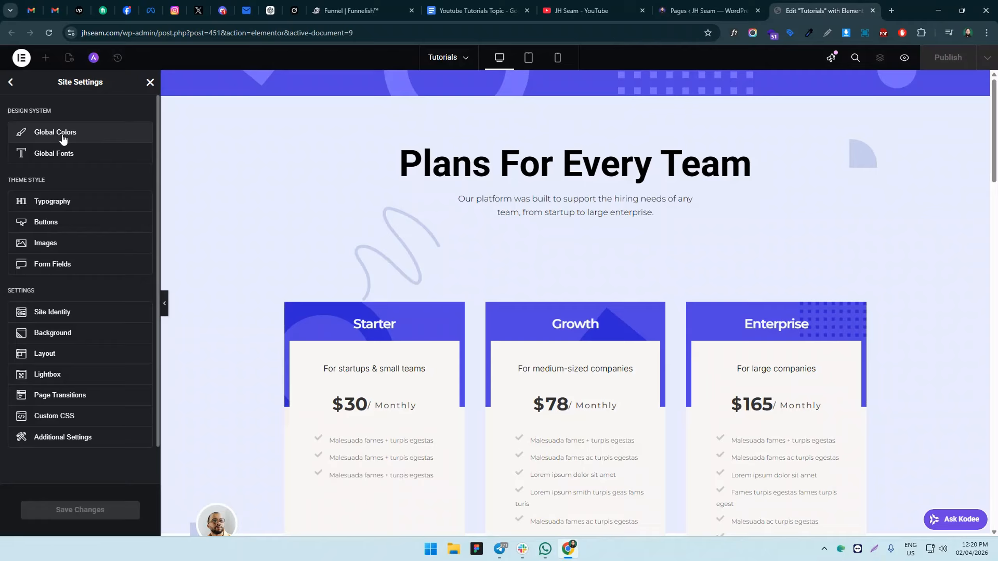
{"action": "left_click", "coordinate": [78, 133]}
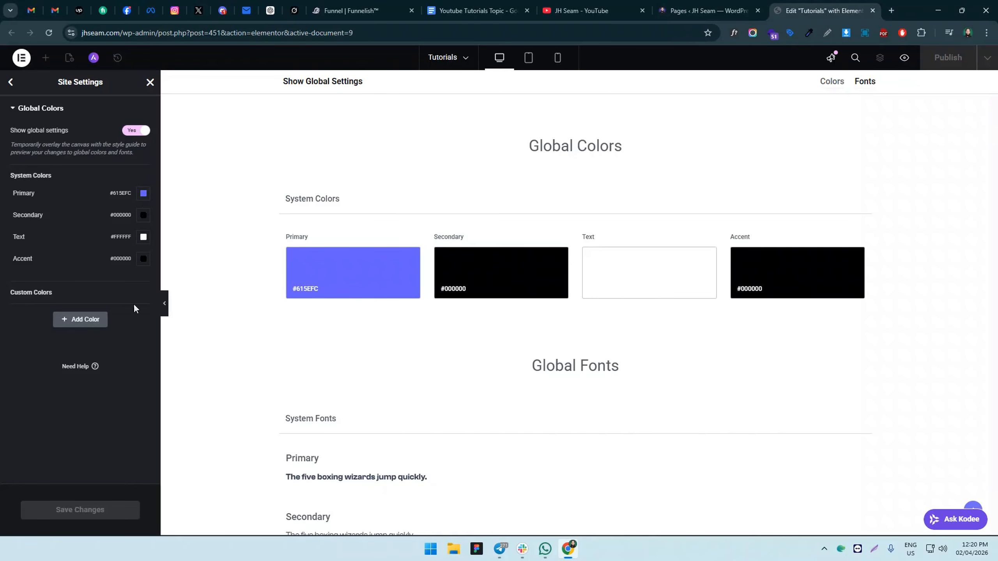
{"action": "left_click", "coordinate": [81, 319]}
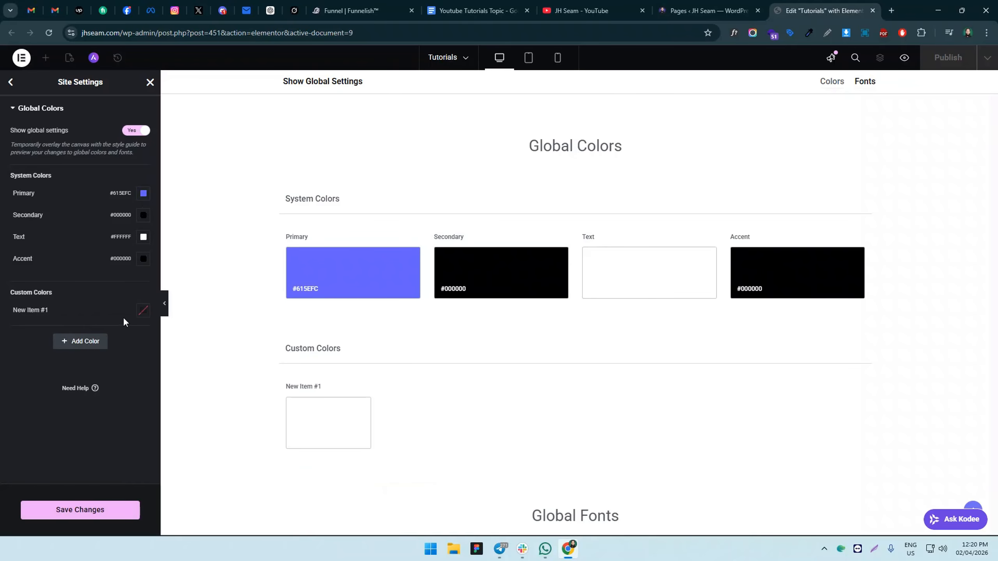
{"action": "triple_click", "coordinate": [35, 311]}
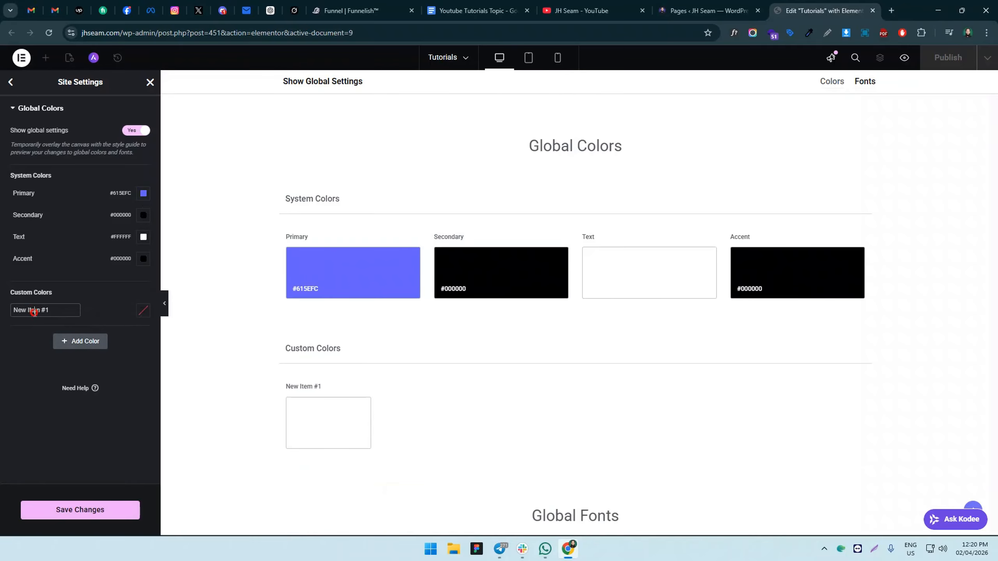
{"action": "type", "text": "New"}
- Set the custom color New to the blue shade #00A9C5
{"action": "left_click", "coordinate": [144, 310]}
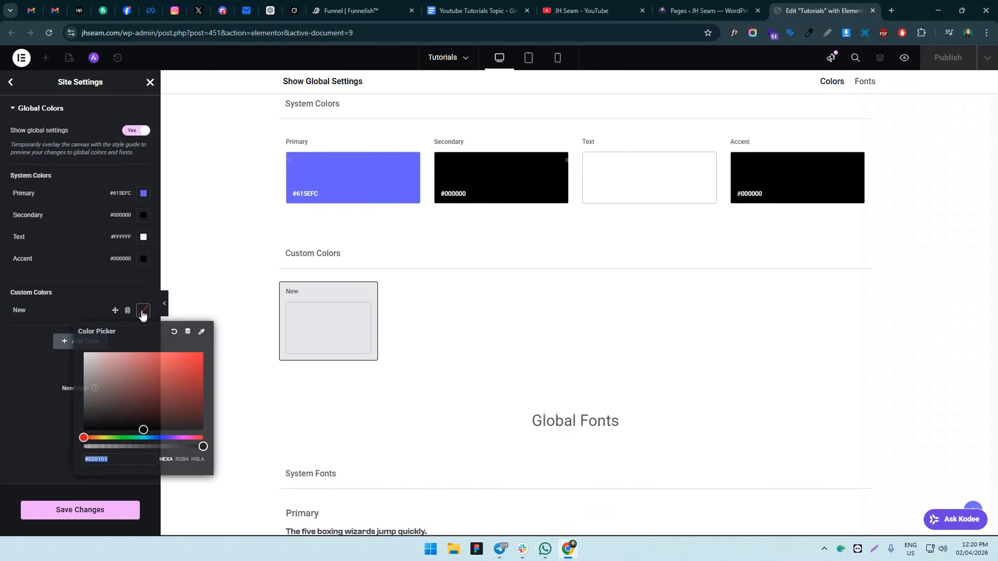
{"action": "left_click", "coordinate": [189, 378]}
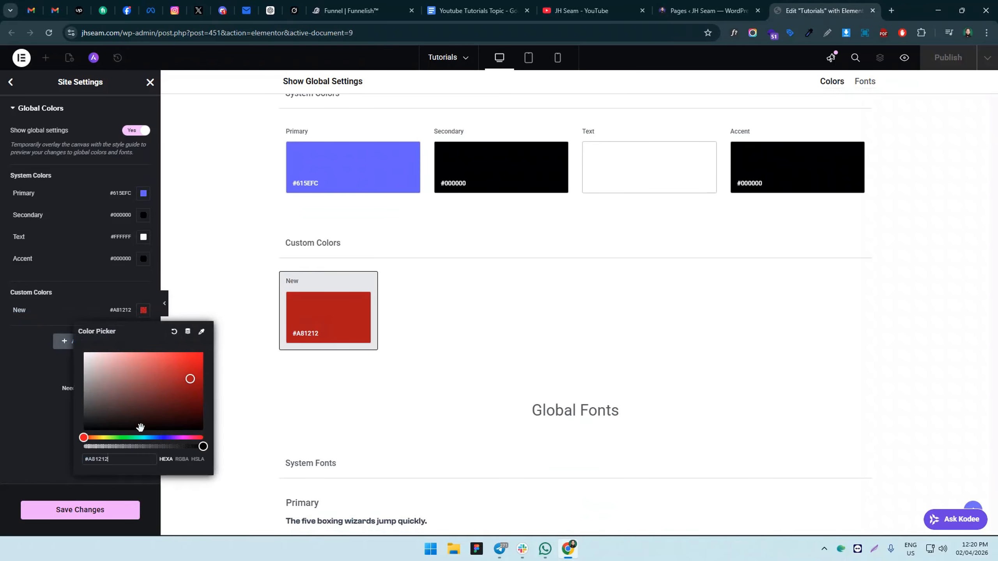
{"action": "left_click_drag", "start_coordinate": [132, 438], "coordinate": [146, 438]}
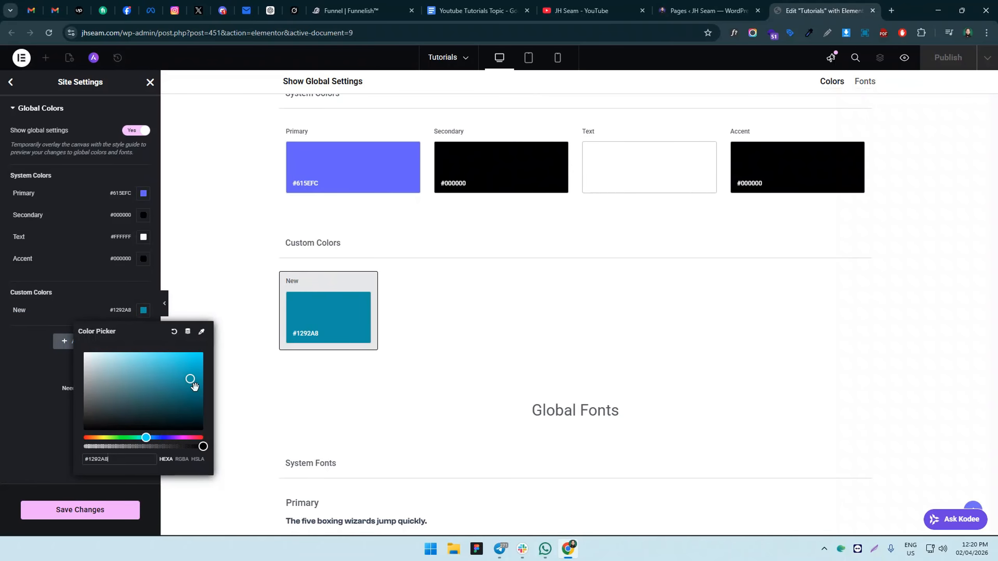
{"action": "left_click_drag", "start_coordinate": [191, 379], "coordinate": [204, 372]}
{"action": "left_click", "coordinate": [226, 363]}
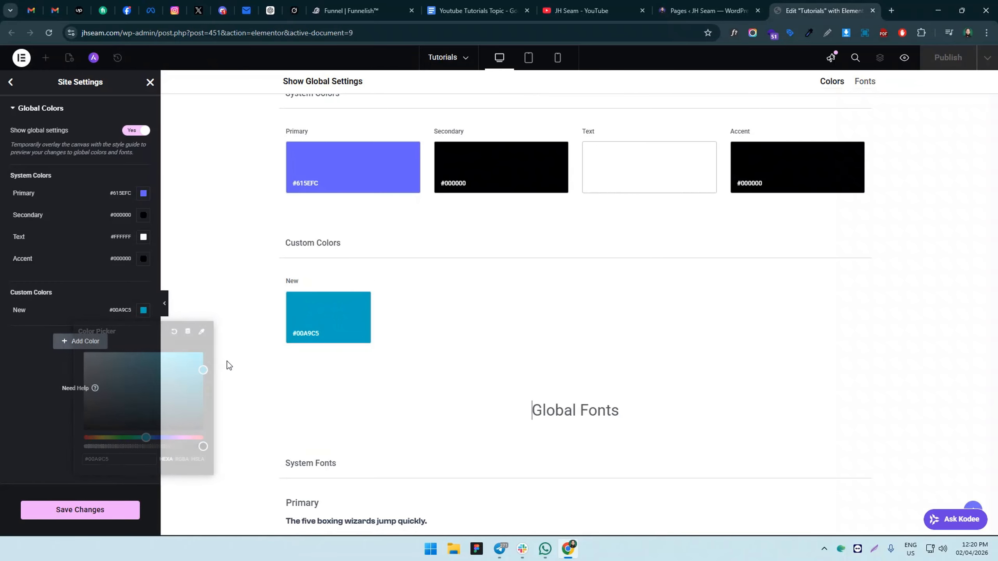
- Add a second custom global color and set it to #FFFFFF, keeping its default name
{"action": "left_click", "coordinate": [74, 341]}
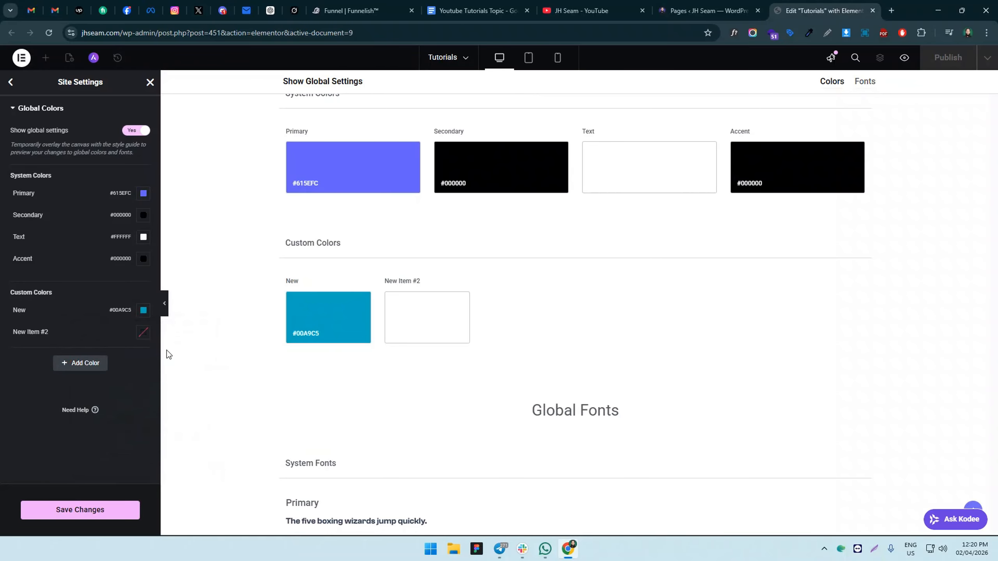
{"action": "left_click", "coordinate": [144, 332]}
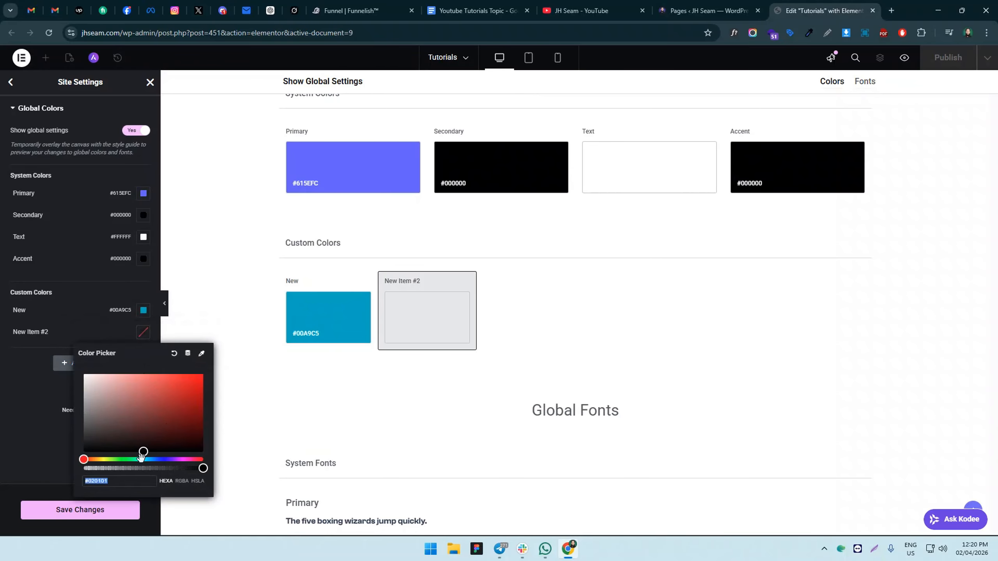
{"action": "left_click_drag", "start_coordinate": [141, 459], "coordinate": [178, 459]}
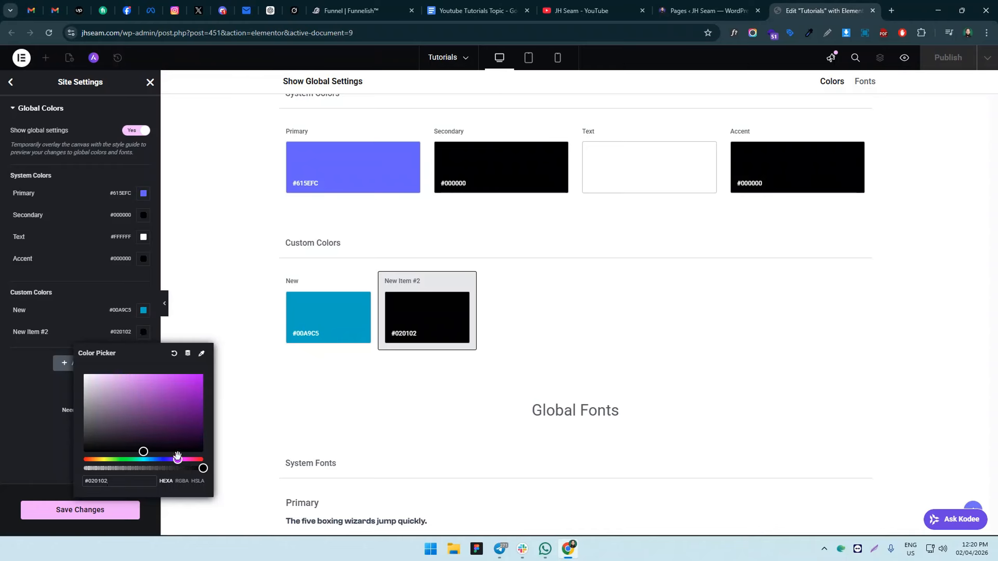
{"action": "left_click_drag", "start_coordinate": [183, 402], "coordinate": [232, 376]}
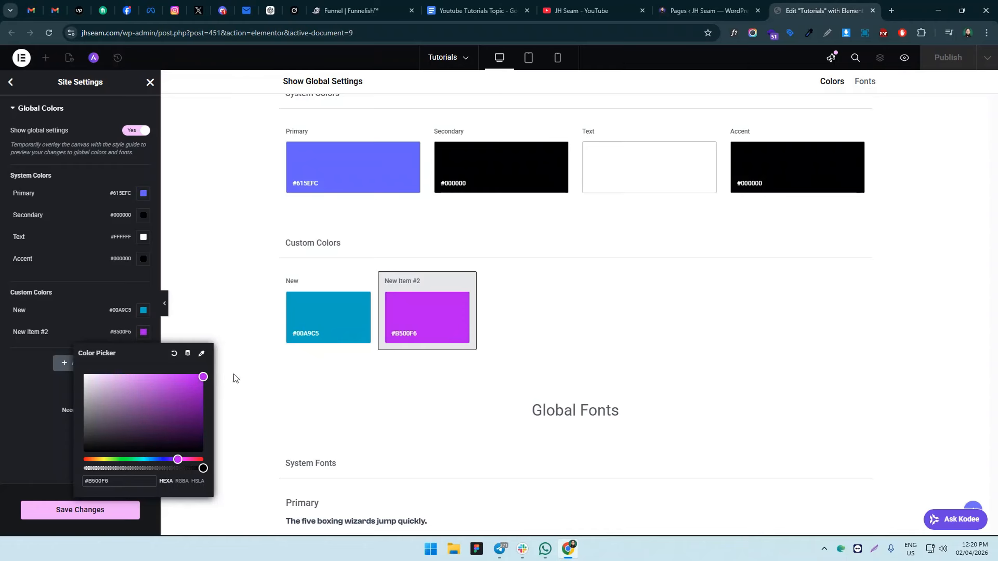
{"action": "left_click", "coordinate": [232, 377]}
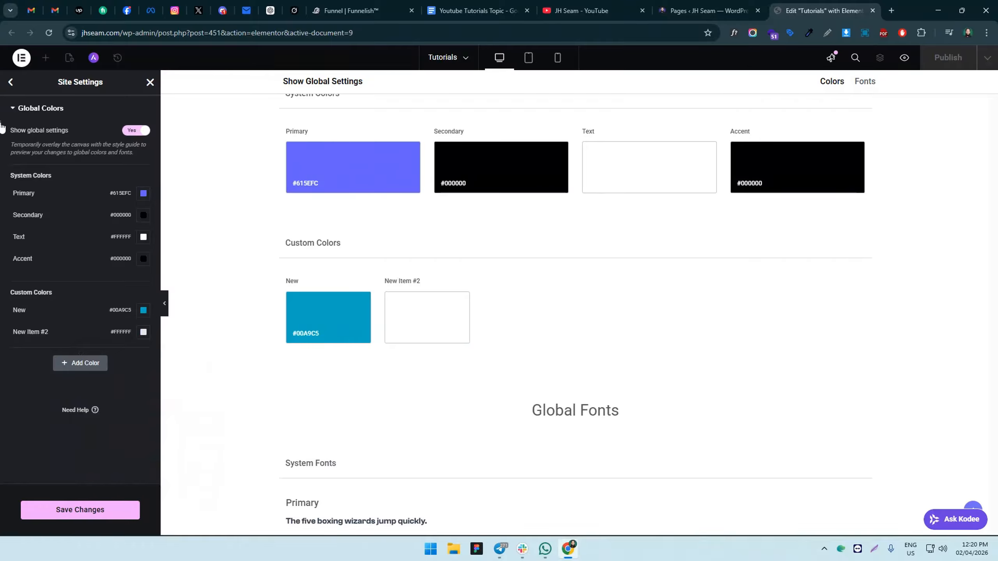
- Save the global color changes and return to the Site Settings overview
{"action": "left_click", "coordinate": [10, 82]}
{"action": "left_click", "coordinate": [576, 315]}
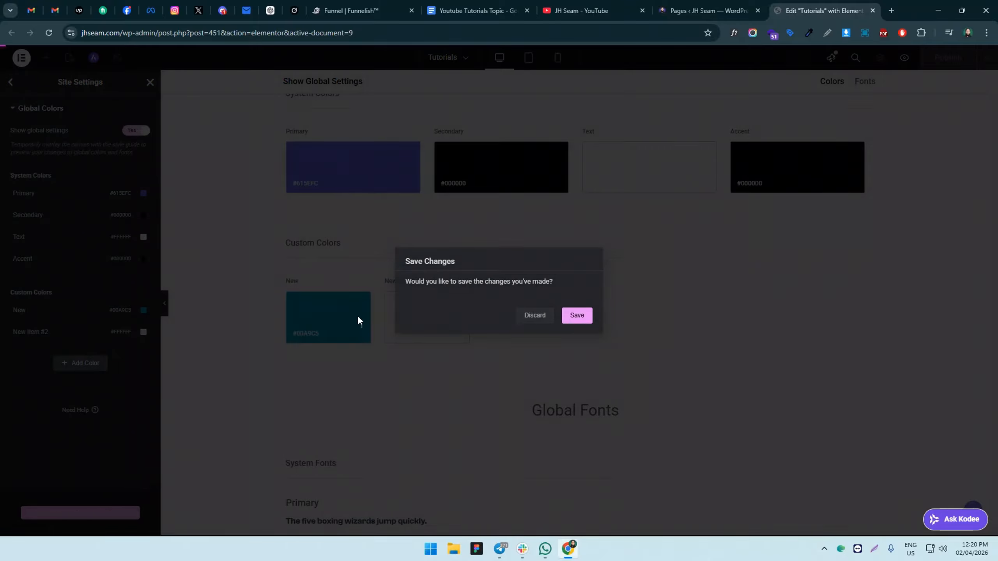
{"action": "left_click", "coordinate": [11, 82]}
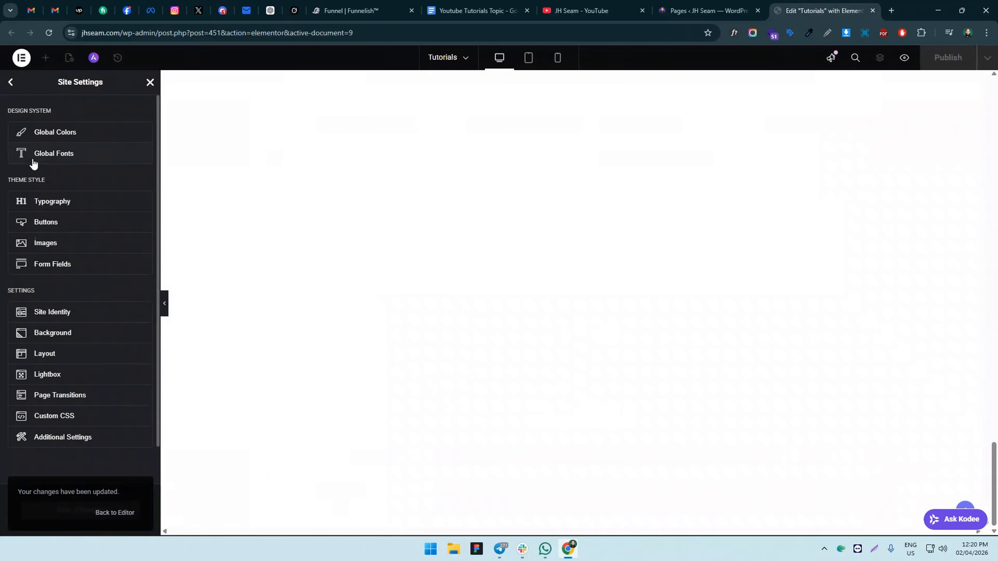
- In Global Fonts, check the Primary font's typography and add a custom font style named New font
{"action": "left_click", "coordinate": [70, 155]}
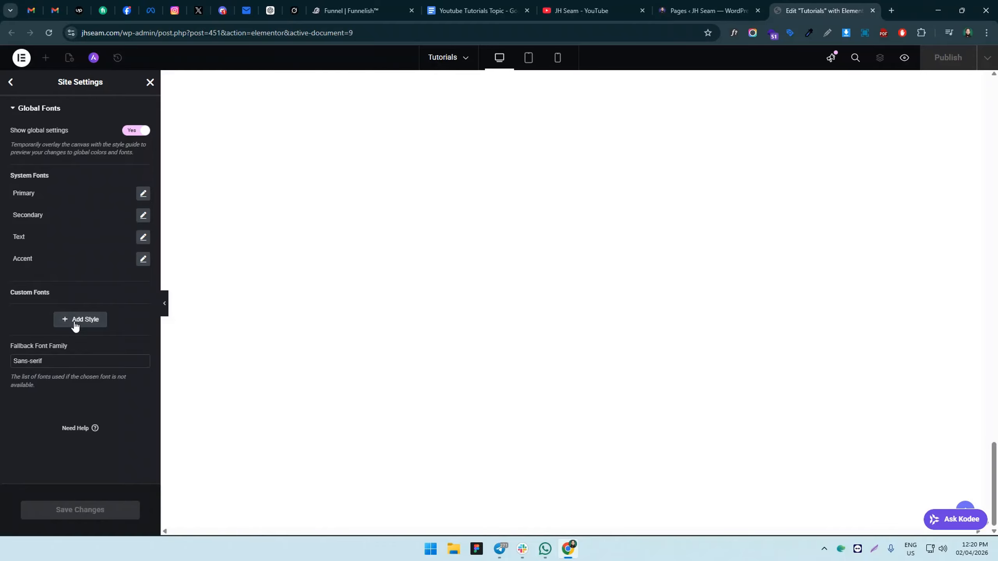
{"action": "left_click", "coordinate": [10, 82]}
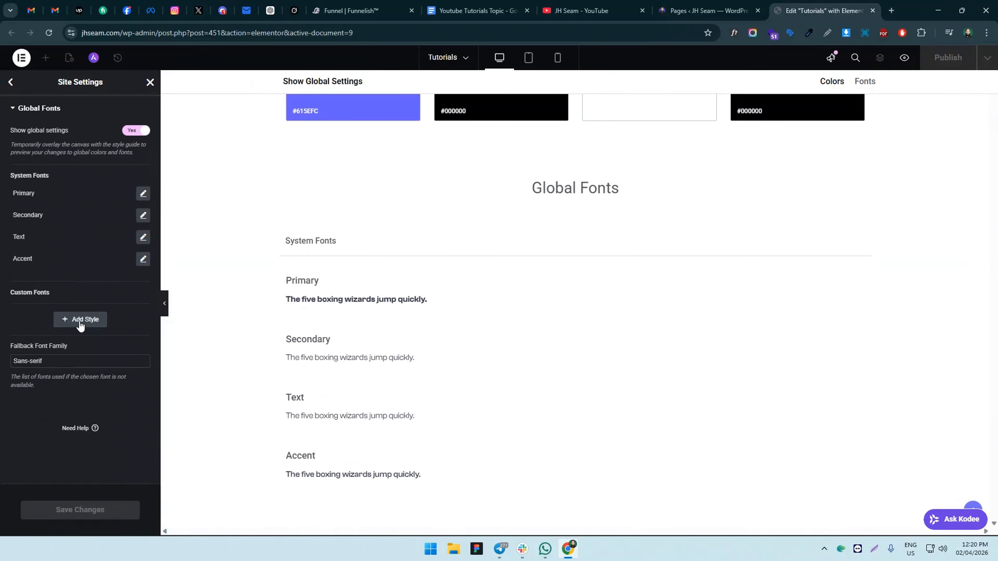
{"action": "left_click", "coordinate": [80, 319]}
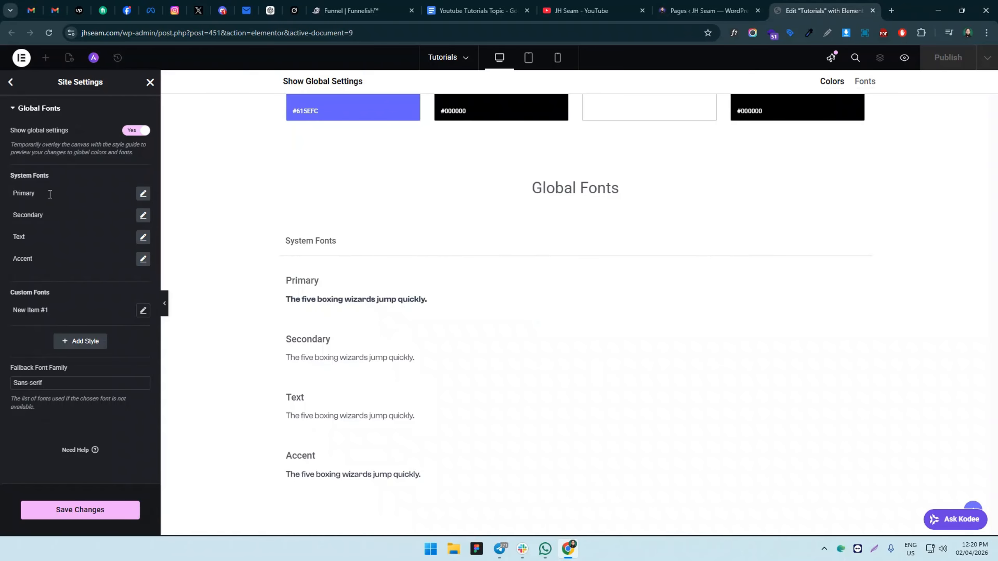
{"action": "left_click", "coordinate": [143, 194]}
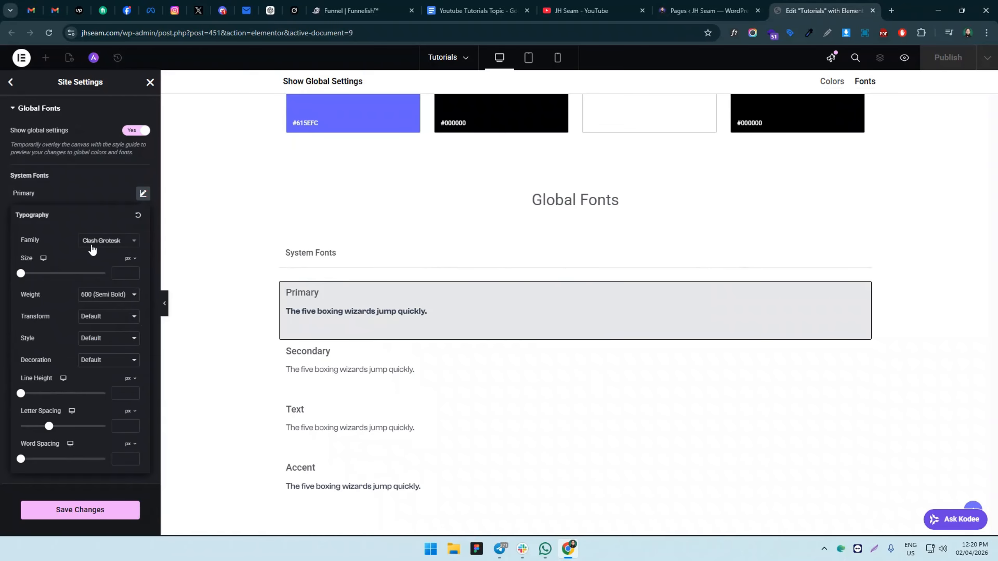
{"action": "left_click", "coordinate": [143, 194]}
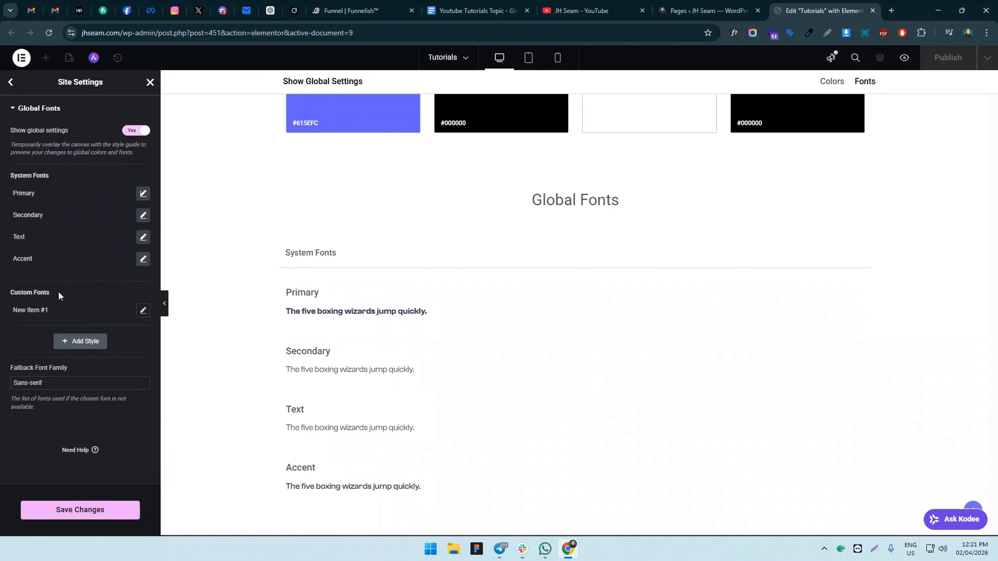
{"action": "left_click", "coordinate": [60, 311]}
{"action": "type", "text": "New font"}
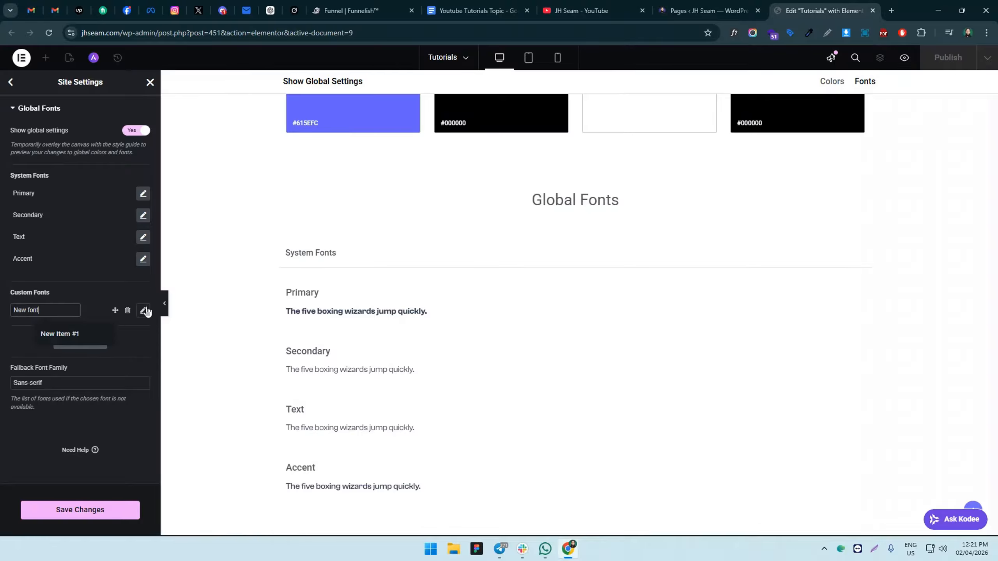
- Set the font family of the custom font style New font to Poppins
{"action": "left_click", "coordinate": [143, 311]}
{"action": "left_click", "coordinate": [101, 362]}
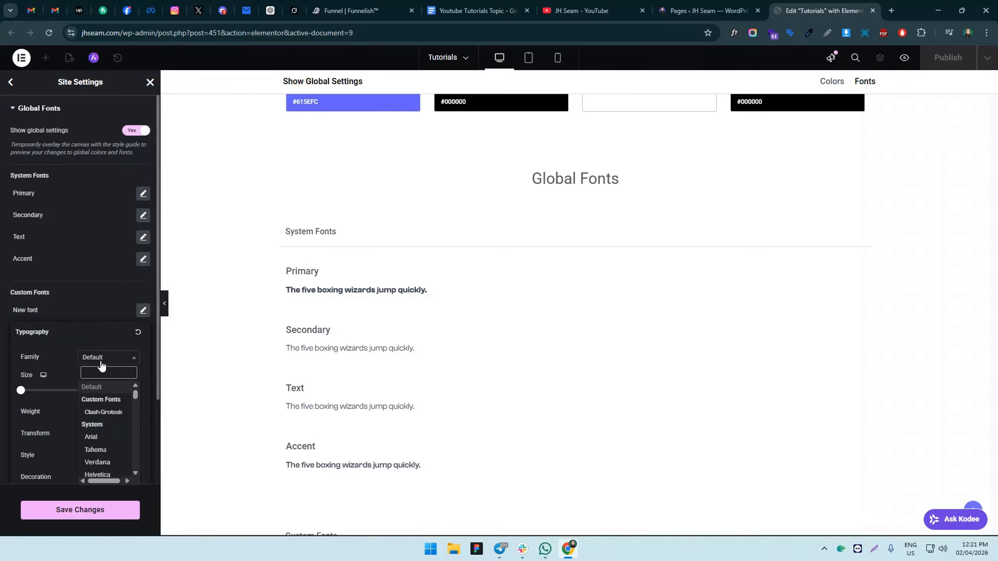
{"action": "type", "text": "Popp"}
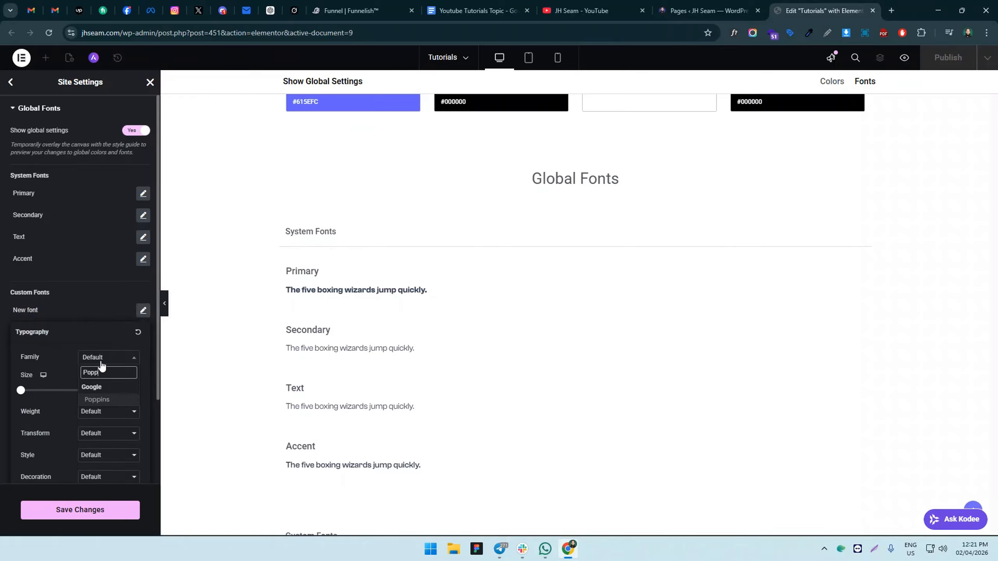
{"action": "left_click", "coordinate": [103, 398]}
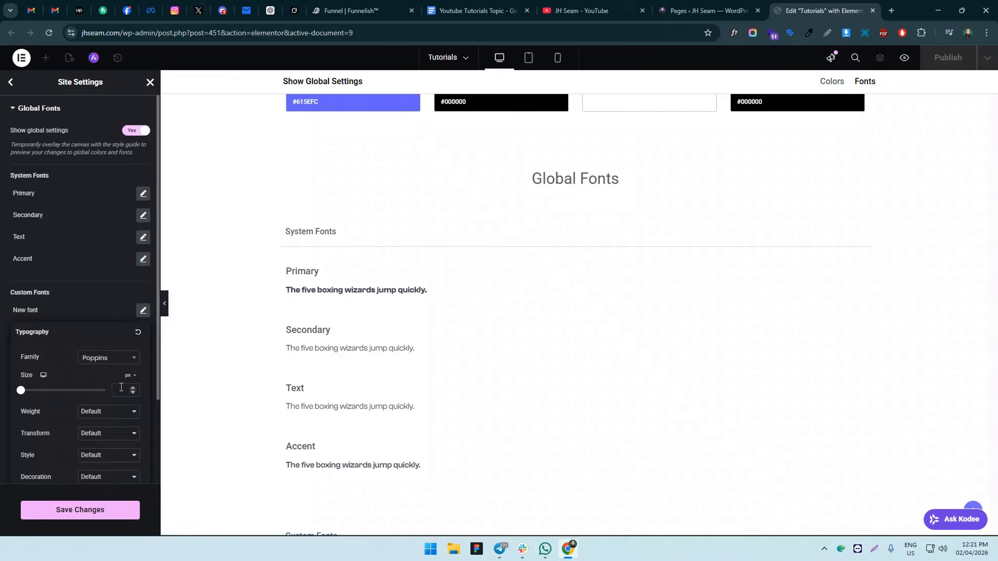
{"action": "left_click", "coordinate": [144, 311]}
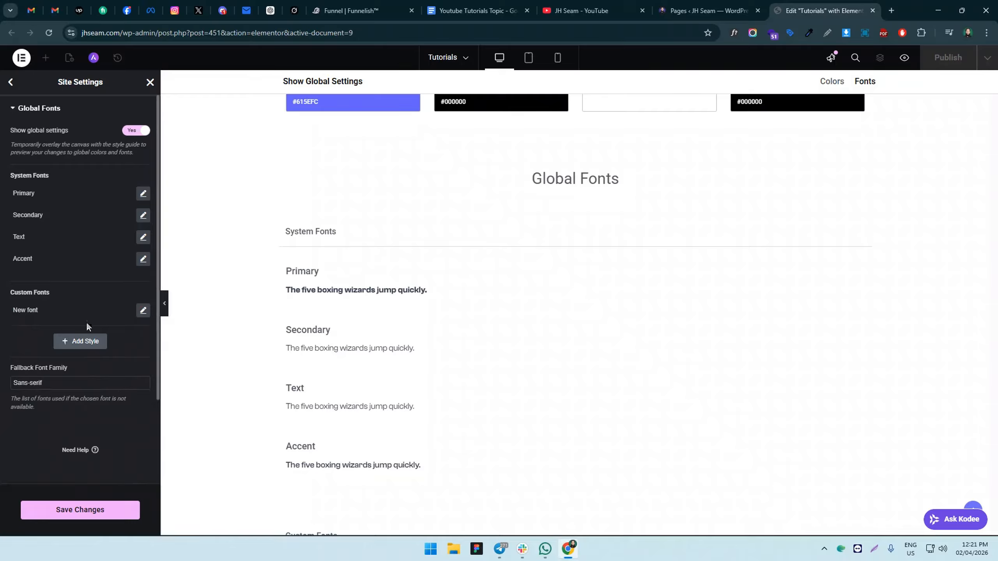
- Check the remaining typography options of New font and save the global font changes, returning to the Site Settings overview
{"action": "left_click", "coordinate": [143, 311]}
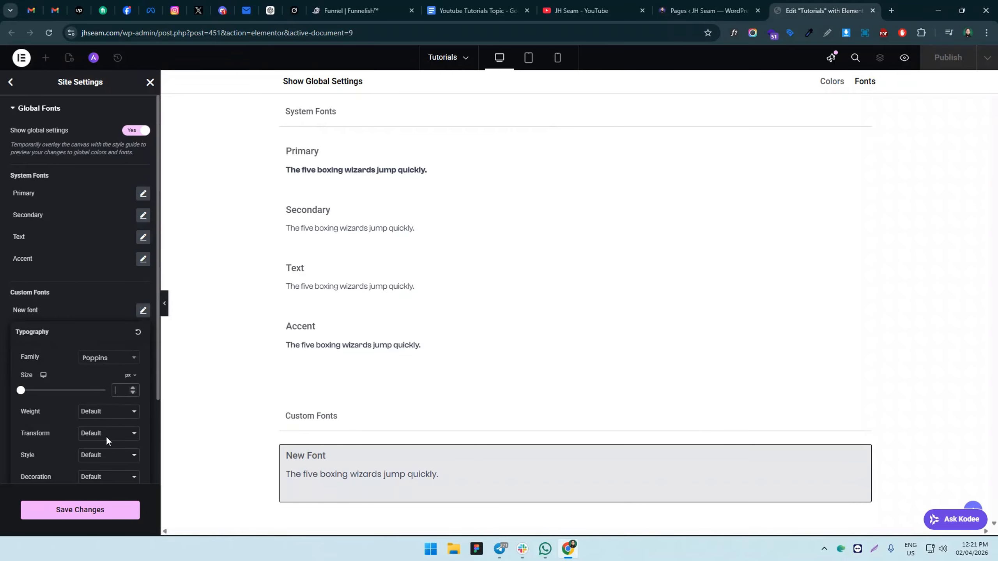
{"action": "scroll", "coordinate": [103, 413], "scroll_direction": "down", "scroll_amount": 3}
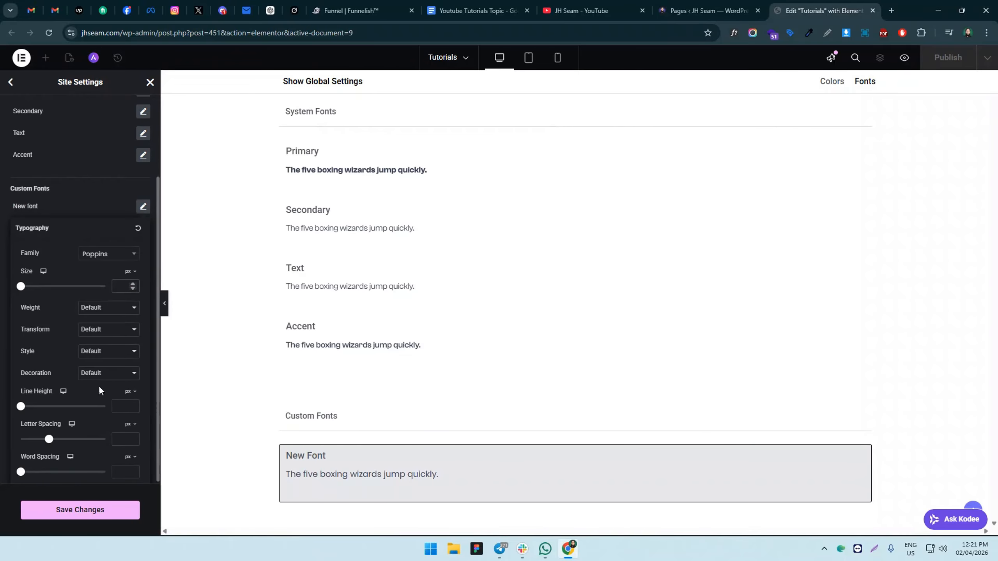
{"action": "left_click", "coordinate": [143, 212]}
{"action": "scroll", "coordinate": [117, 308], "scroll_direction": "up", "scroll_amount": 3}
{"action": "left_click", "coordinate": [63, 510]}
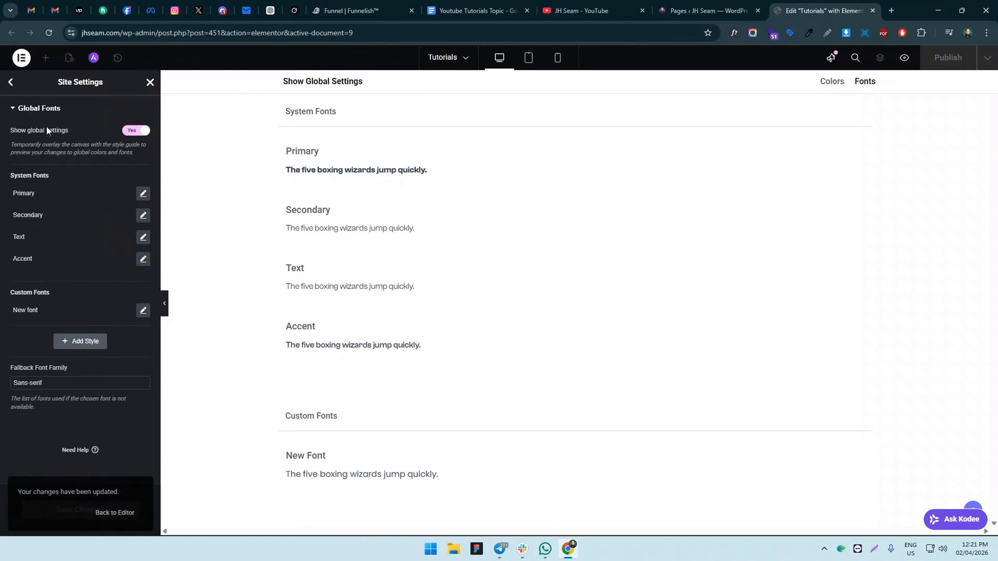
{"action": "left_click", "coordinate": [14, 82]}
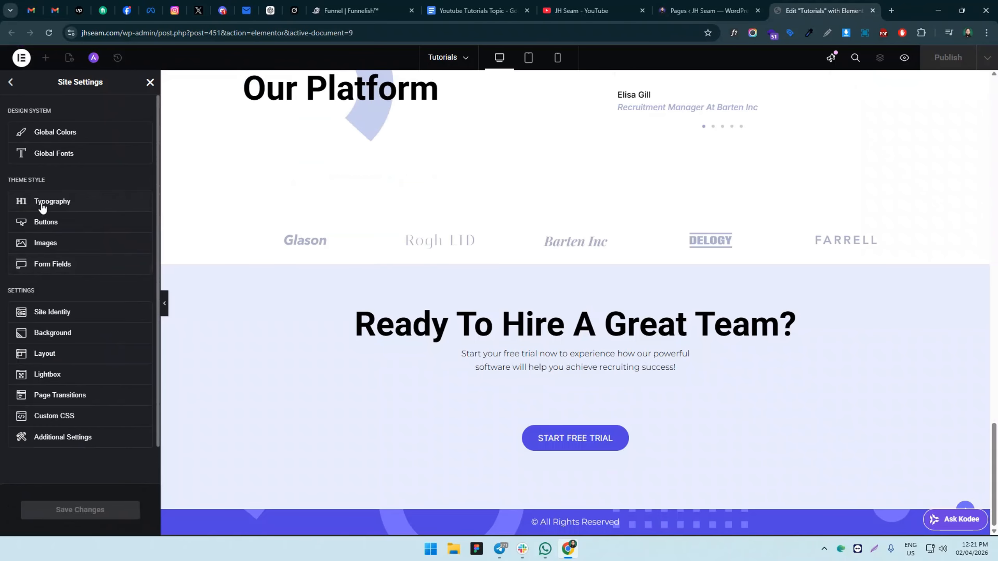
- Review the Typography and Buttons theme style options in Site Settings, including the button typography controls
{"action": "left_click", "coordinate": [68, 204]}
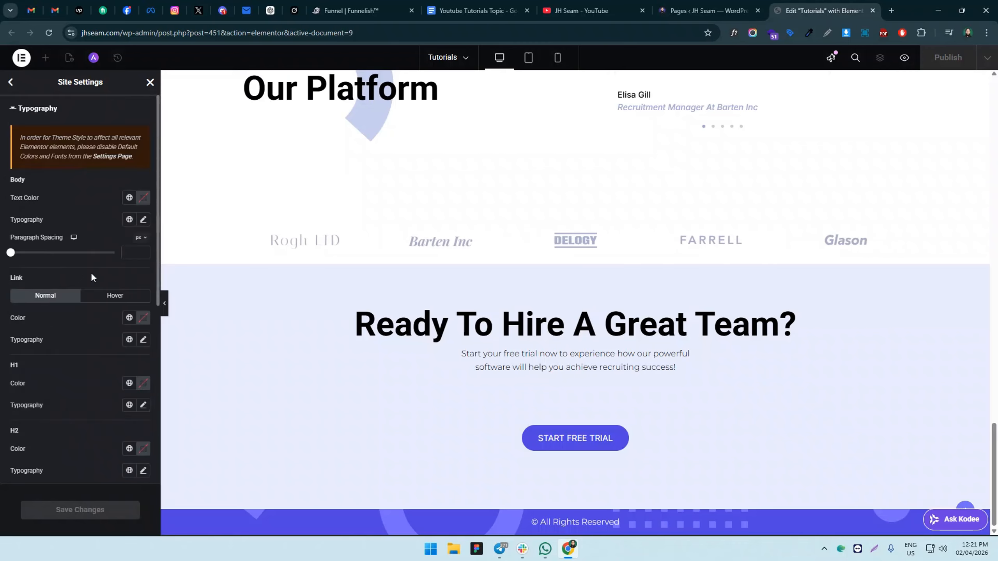
{"action": "scroll", "coordinate": [41, 300], "scroll_direction": "down", "scroll_amount": 3}
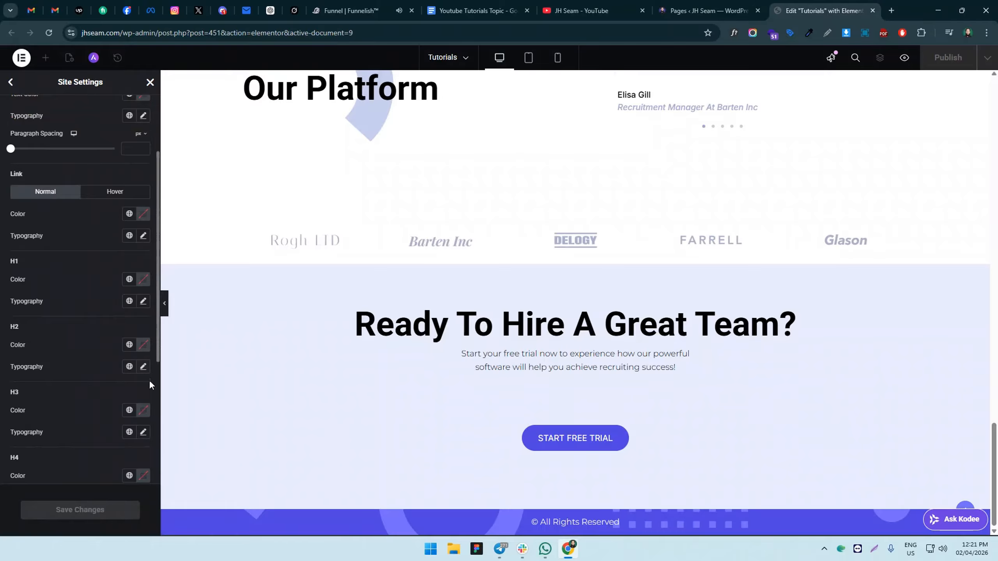
{"action": "scroll", "coordinate": [118, 370], "scroll_direction": "up", "scroll_amount": 3}
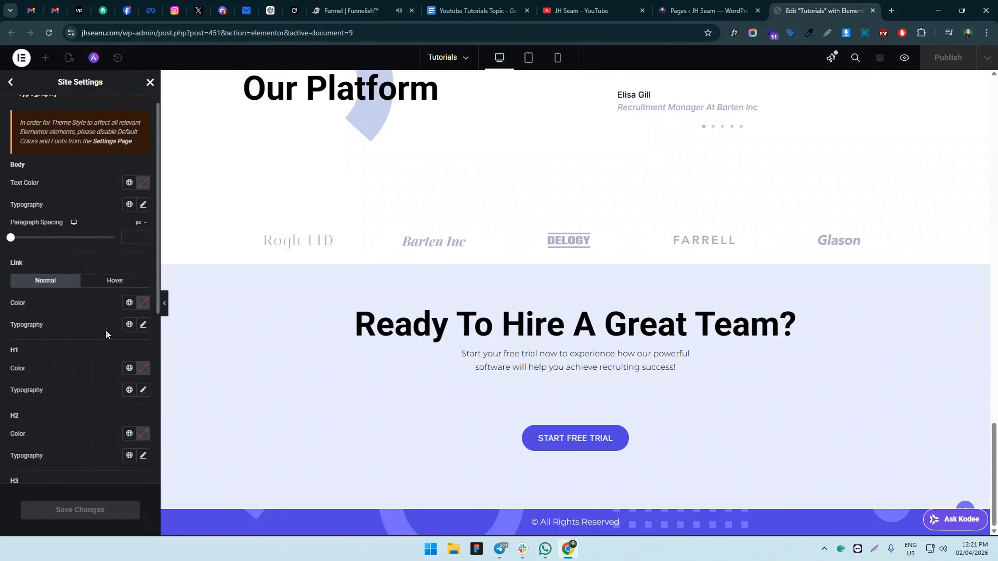
{"action": "left_click", "coordinate": [11, 81]}
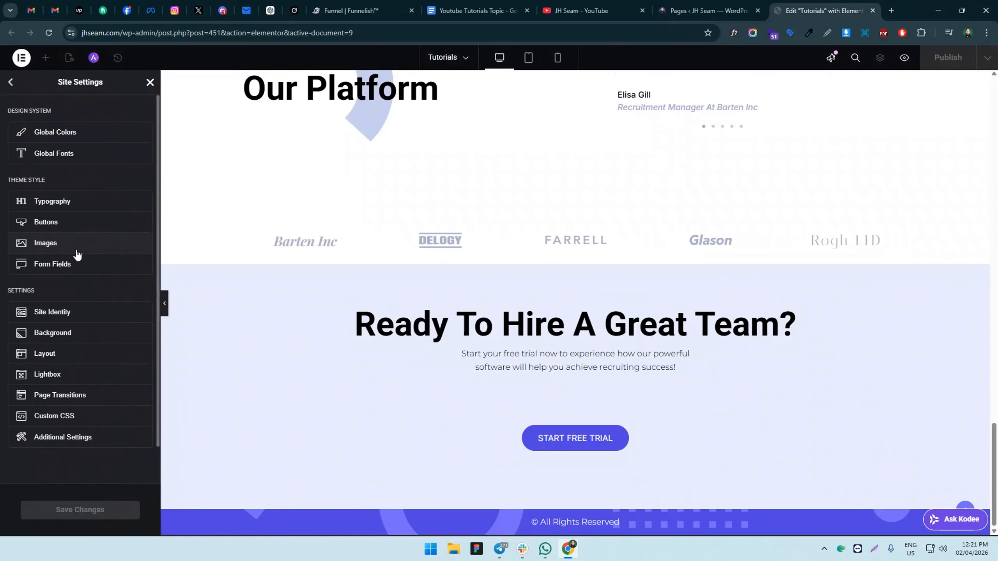
{"action": "left_click", "coordinate": [92, 224]}
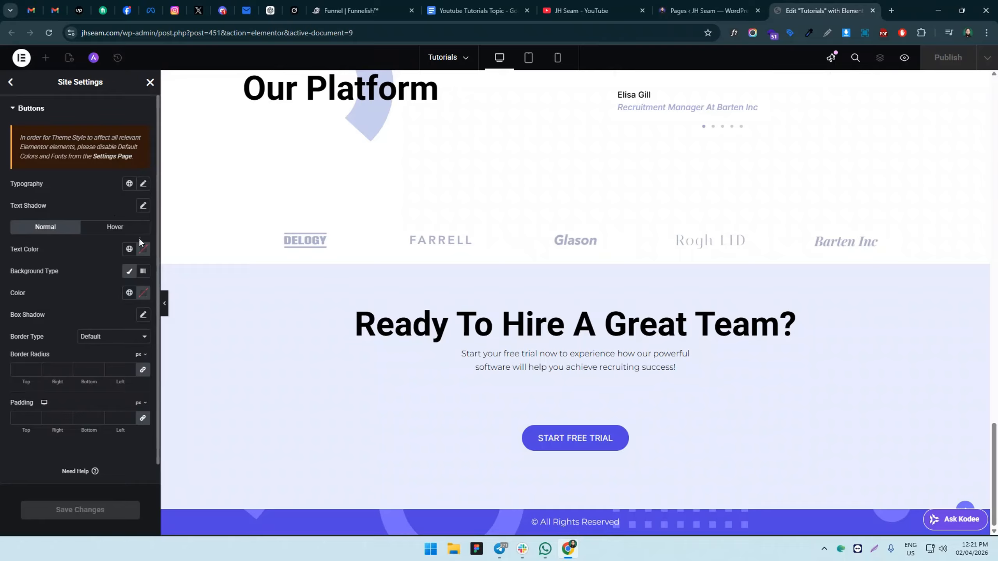
{"action": "left_click", "coordinate": [145, 180]}
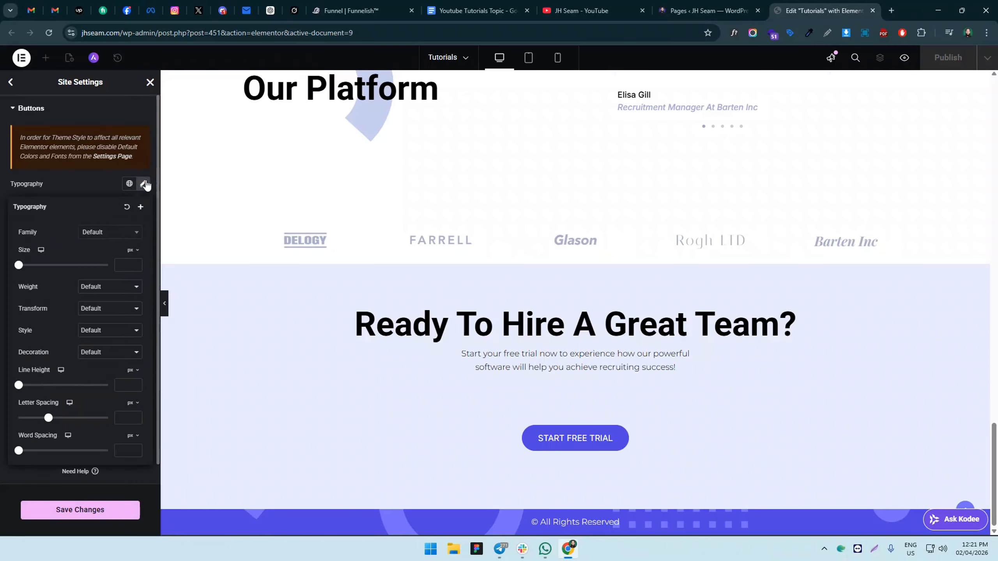
{"action": "left_click", "coordinate": [143, 184]}
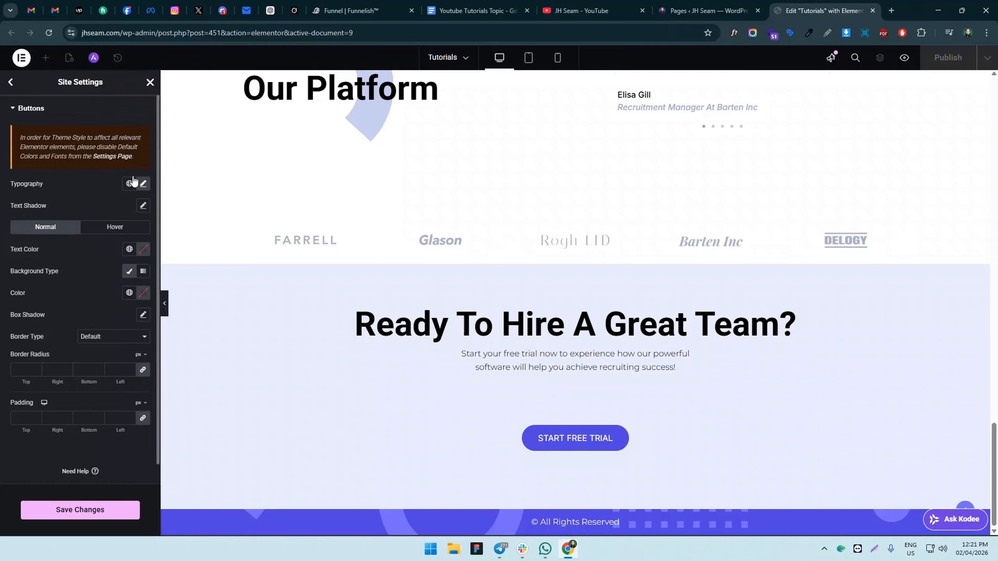
{"action": "left_click", "coordinate": [10, 84]}
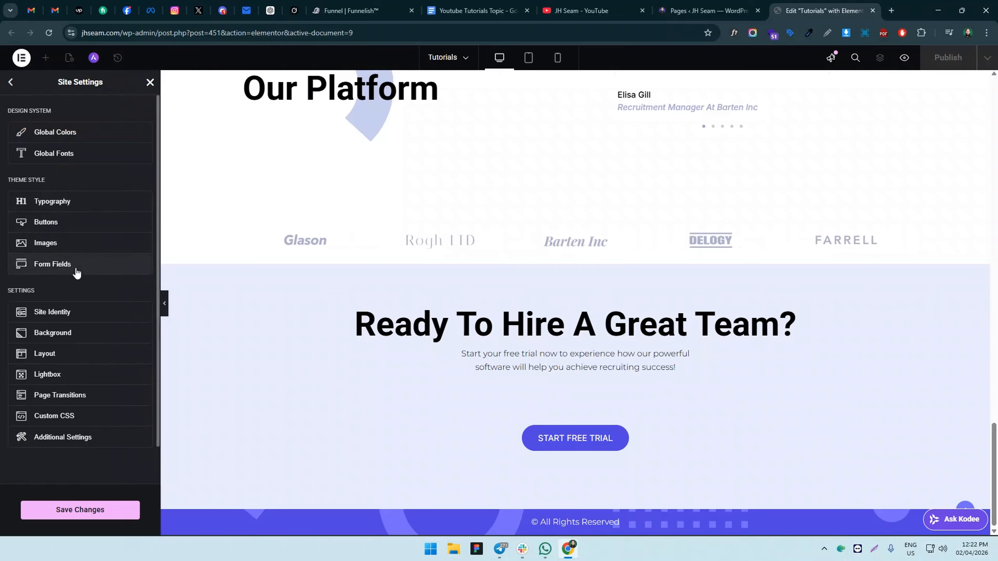
- Set the default content width in the Layout settings to 1250 px and check the page preview
{"action": "left_click", "coordinate": [90, 355]}
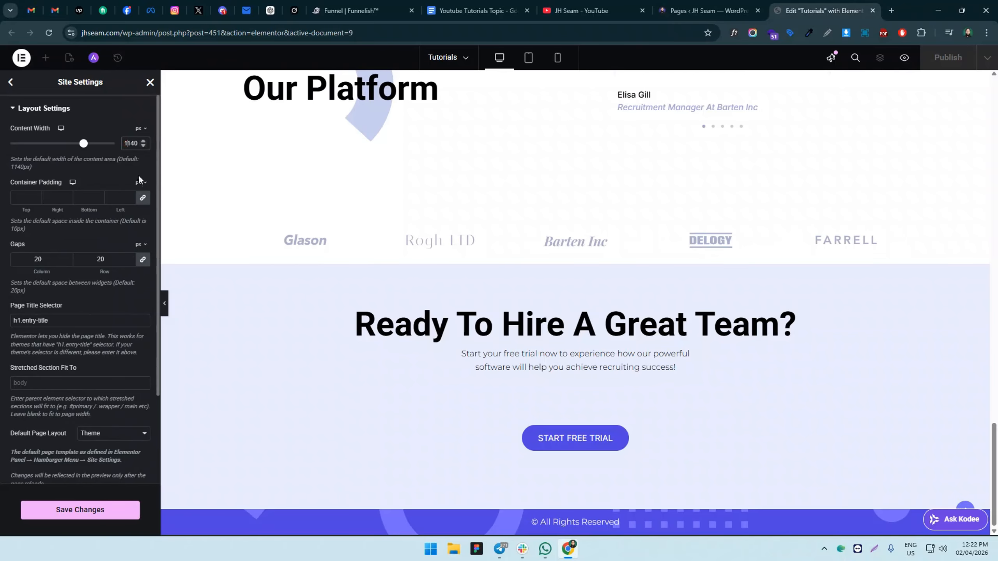
{"action": "double_click", "coordinate": [126, 142]}
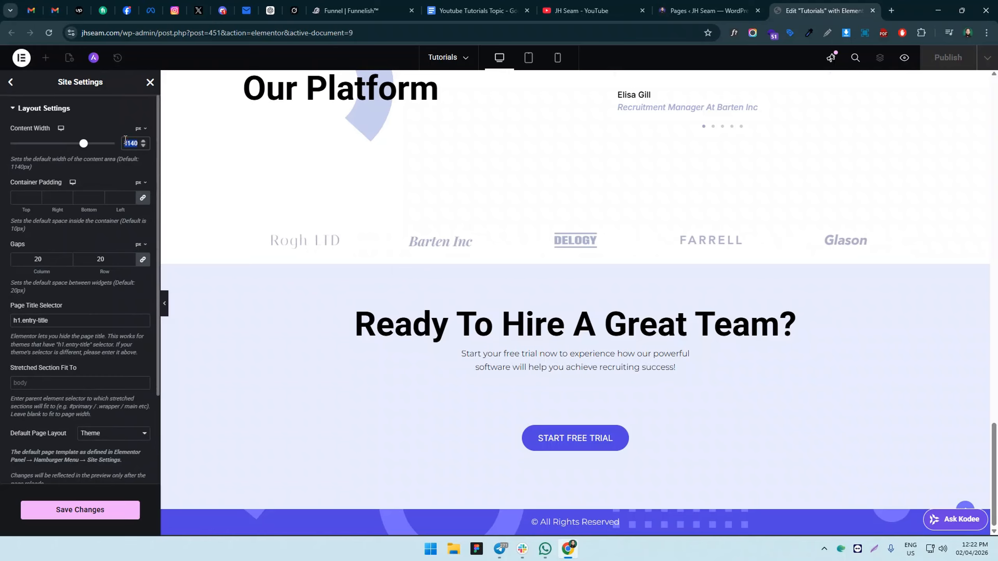
{"action": "left_click", "coordinate": [123, 145]}
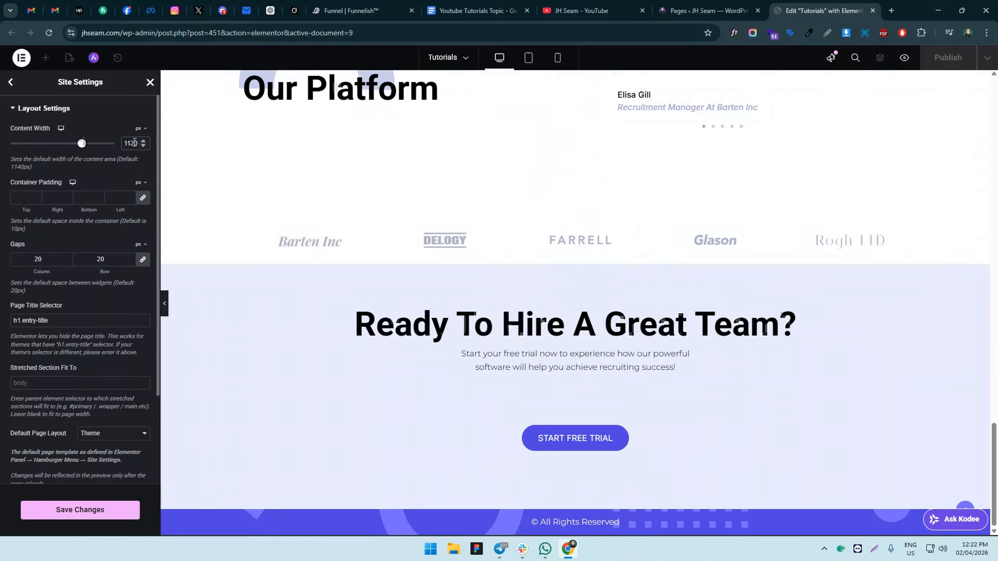
{"action": "type", "text": "112"}
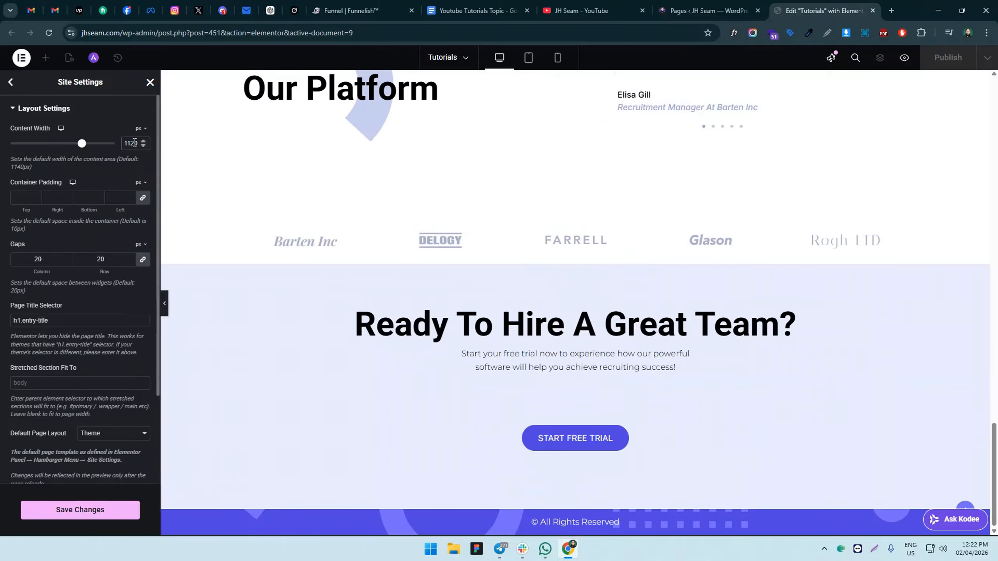
{"action": "key", "text": "BackSpace"}
{"action": "type", "text": "0"}
{"action": "key", "text": "BackSpace"}
{"action": "key", "text": "BackSpace"}
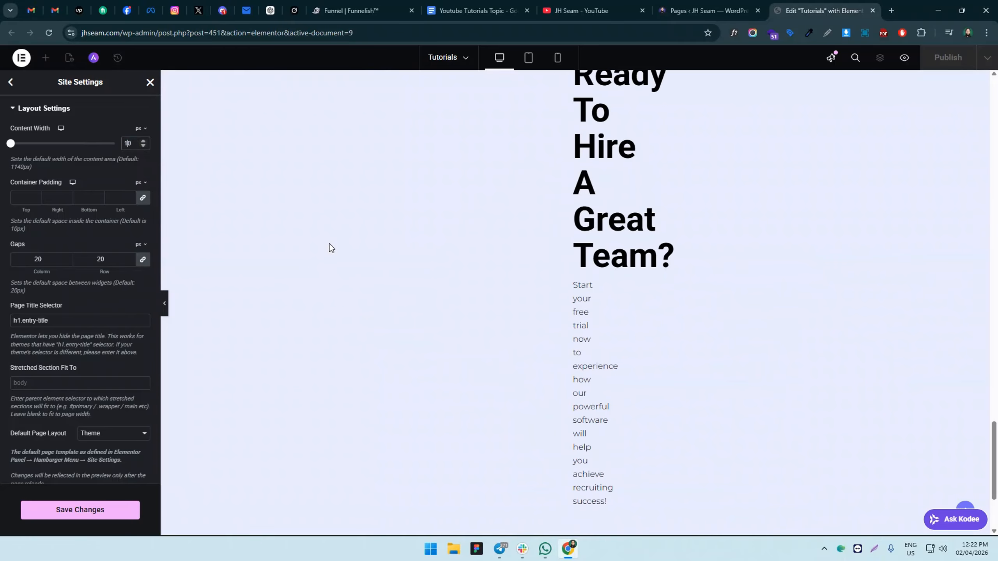
{"action": "type", "text": "250"}
{"action": "scroll", "coordinate": [599, 276], "scroll_direction": "up", "scroll_amount": 12}
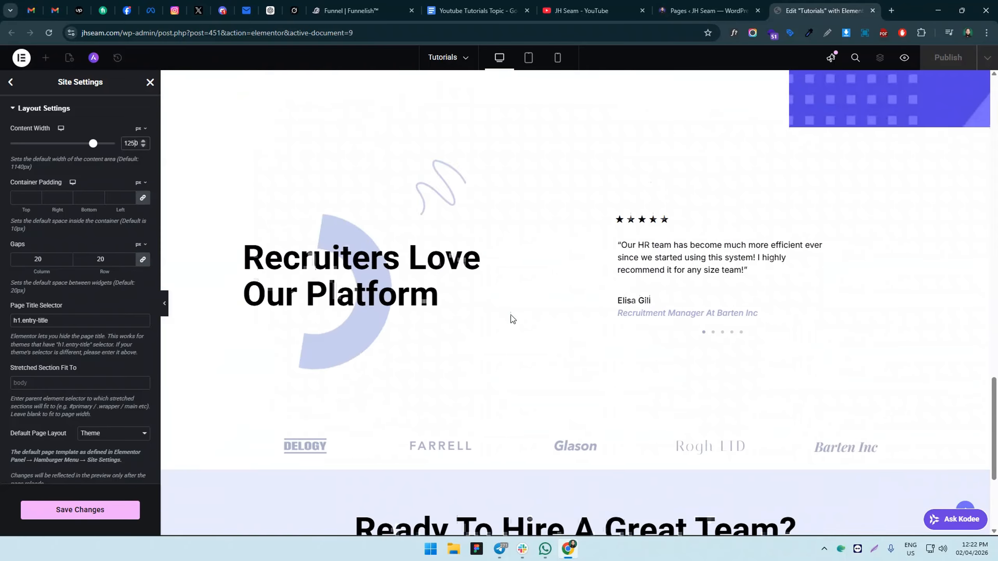
{"action": "scroll", "coordinate": [107, 235], "scroll_direction": "down", "scroll_amount": 3}
{"action": "scroll", "coordinate": [103, 275], "scroll_direction": "down", "scroll_amount": 1}
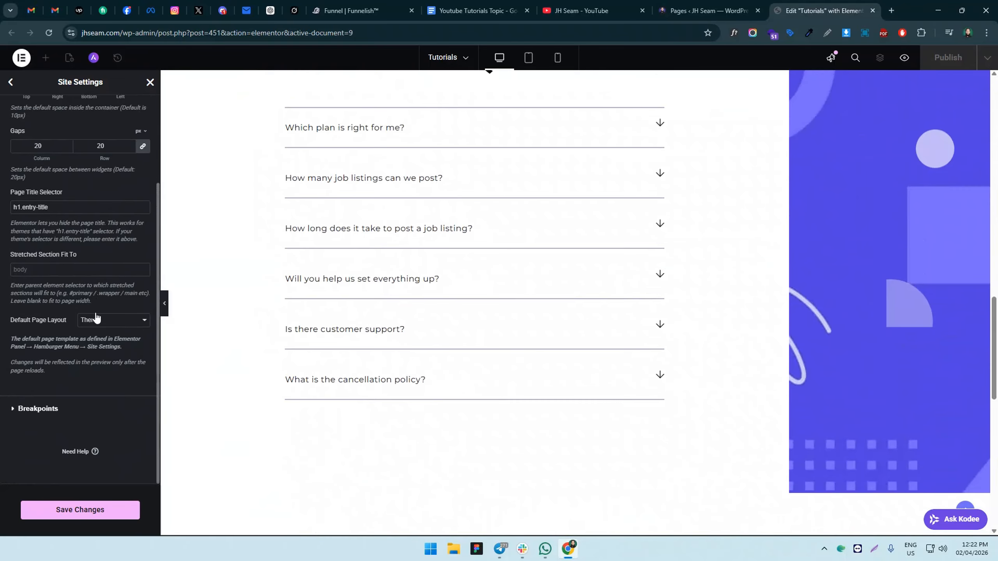
- Save the layout changes and close Site Settings to return to editing the pricing page
{"action": "left_click", "coordinate": [10, 82]}
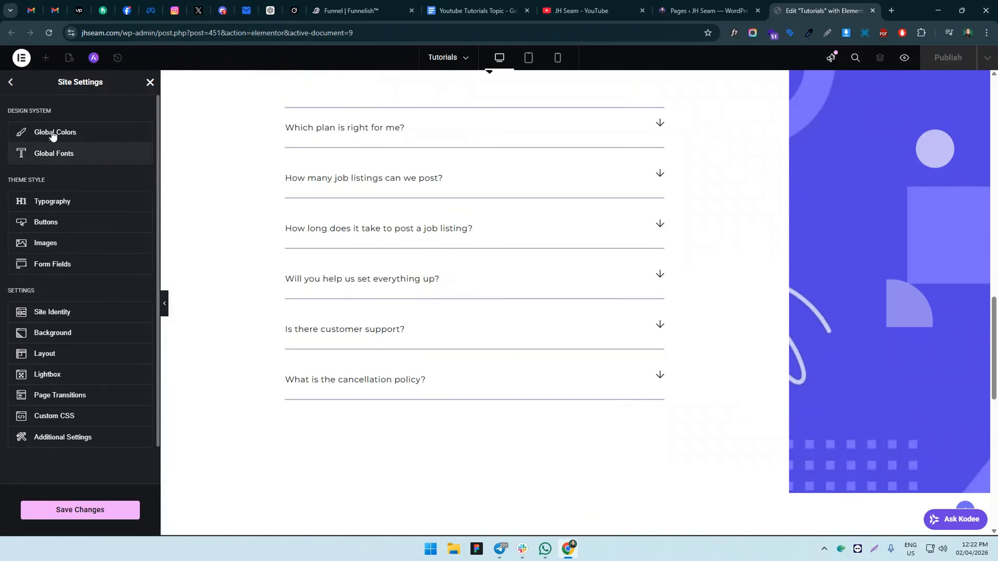
{"action": "left_click", "coordinate": [88, 511]}
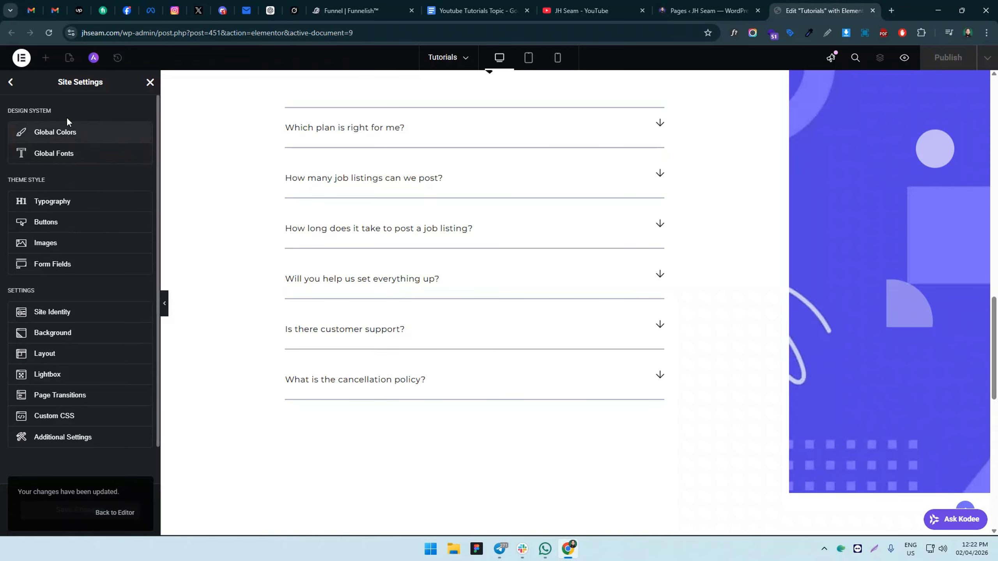
{"action": "left_click", "coordinate": [10, 82]}
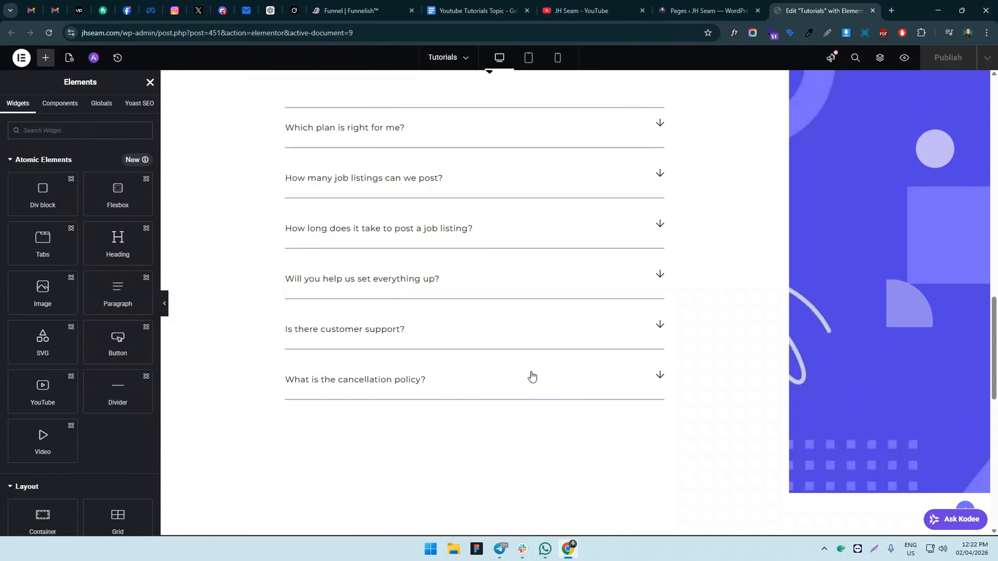
{"action": "scroll", "coordinate": [532, 373], "scroll_direction": "up", "scroll_amount": 20}
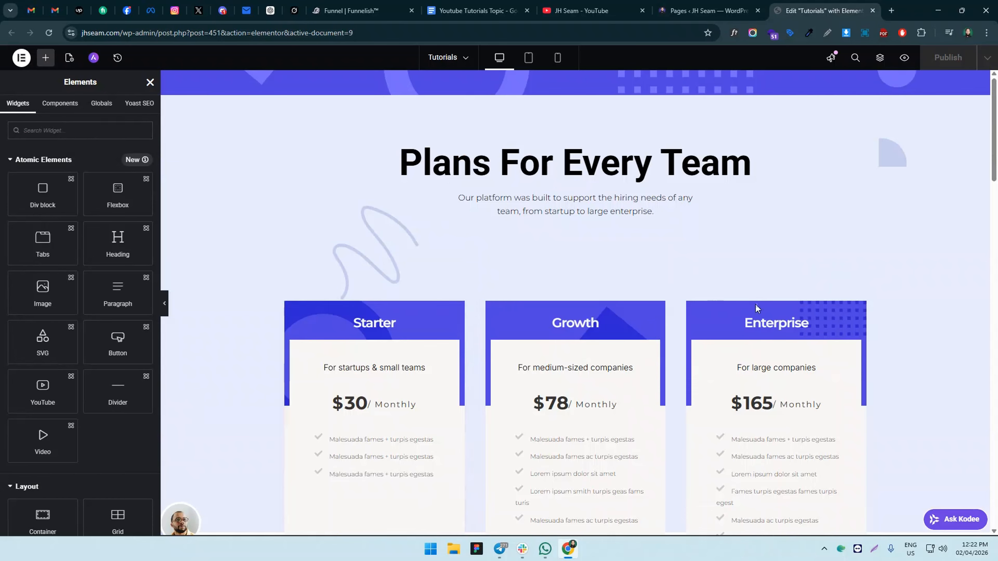
{"action": "scroll", "coordinate": [602, 301], "scroll_direction": "down", "scroll_amount": 8}
{"action": "scroll", "coordinate": [606, 302], "scroll_direction": "up", "scroll_amount": 8}
{"action": "scroll", "coordinate": [256, 405], "scroll_direction": "down", "scroll_amount": 8}
{"action": "scroll", "coordinate": [260, 338], "scroll_direction": "up", "scroll_amount": 8}
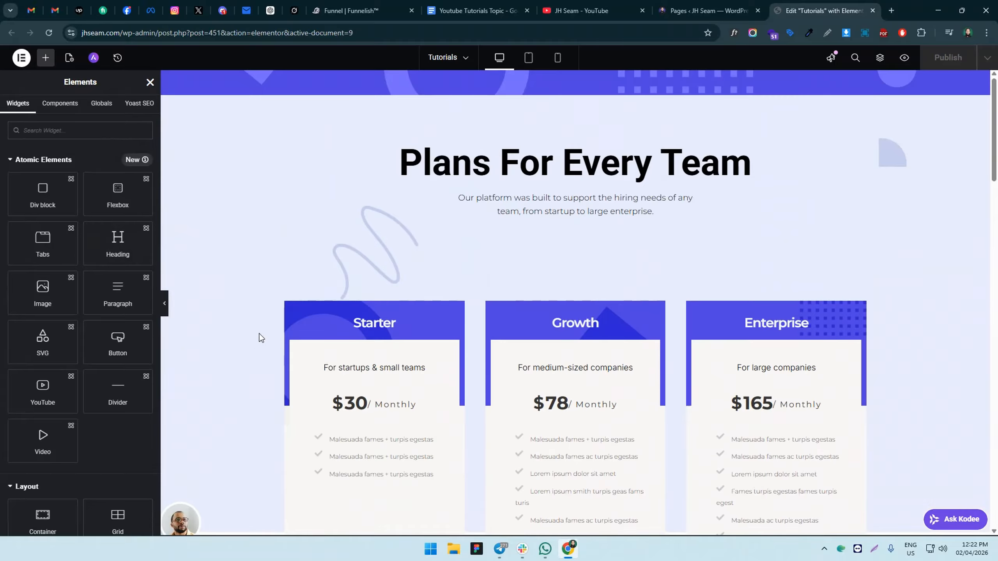
{"action": "left_click", "coordinate": [150, 83]}
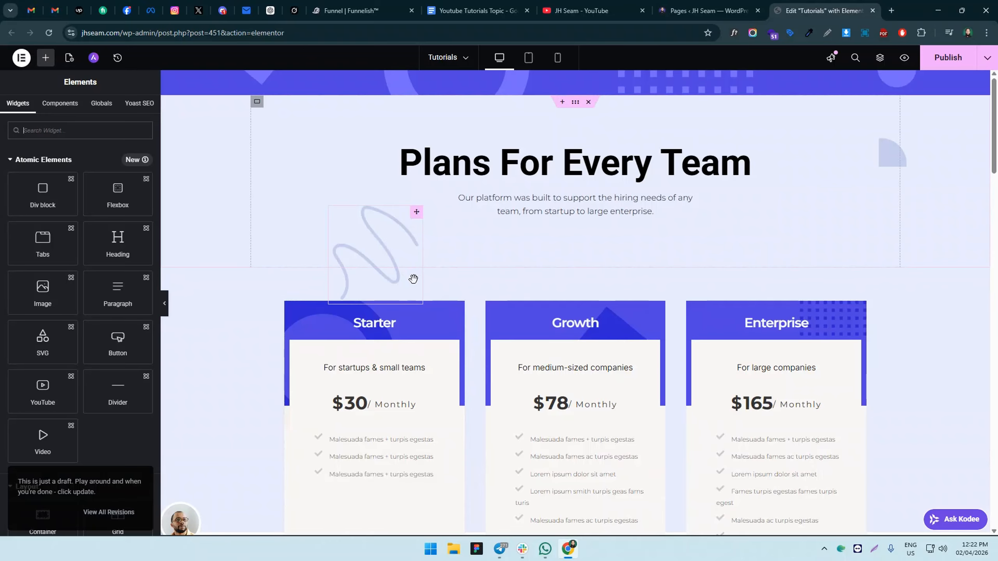
- Apply the global font New font to the "Plans For Every Team" heading
{"action": "left_click", "coordinate": [512, 176]}
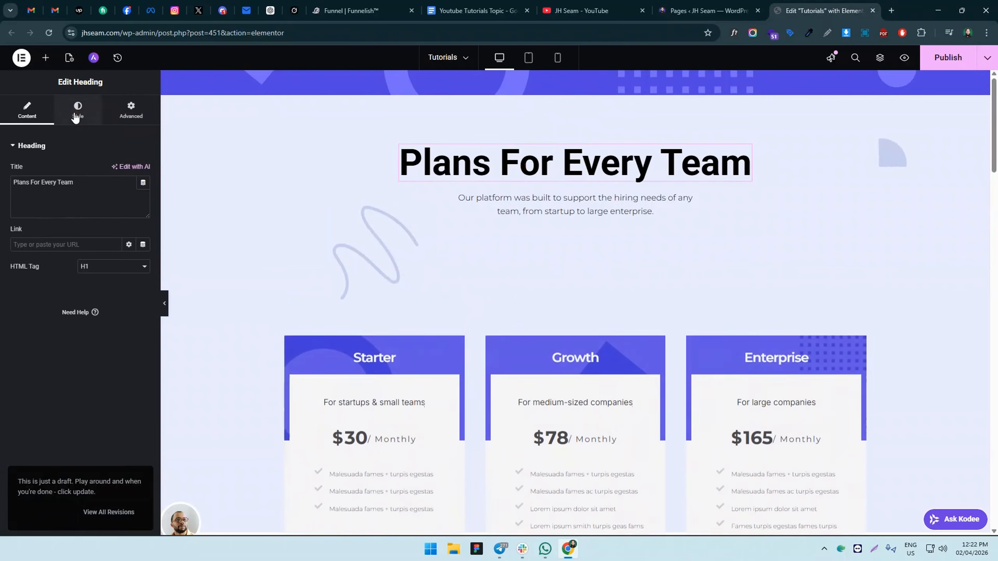
{"action": "left_click", "coordinate": [78, 110]}
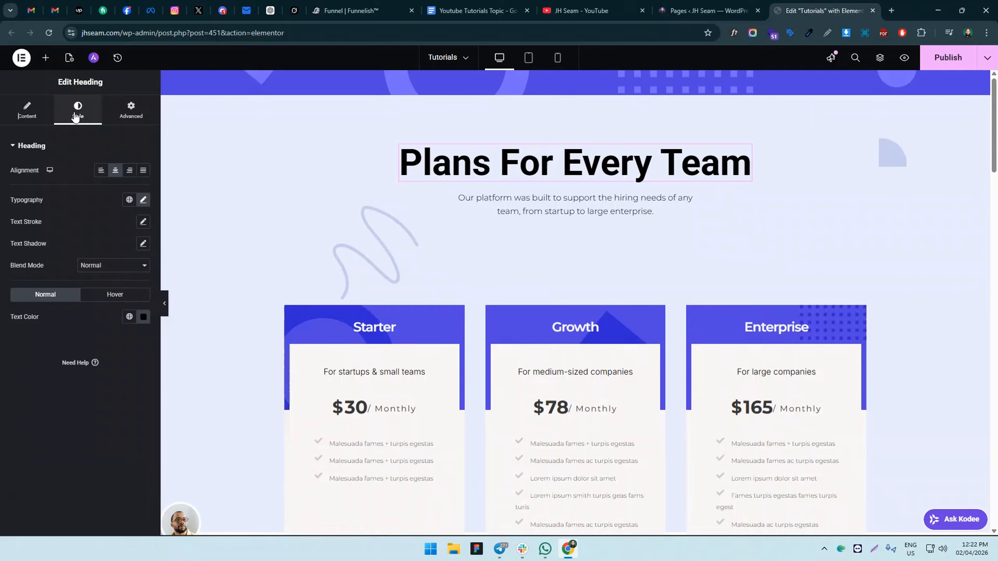
{"action": "left_click", "coordinate": [143, 200]}
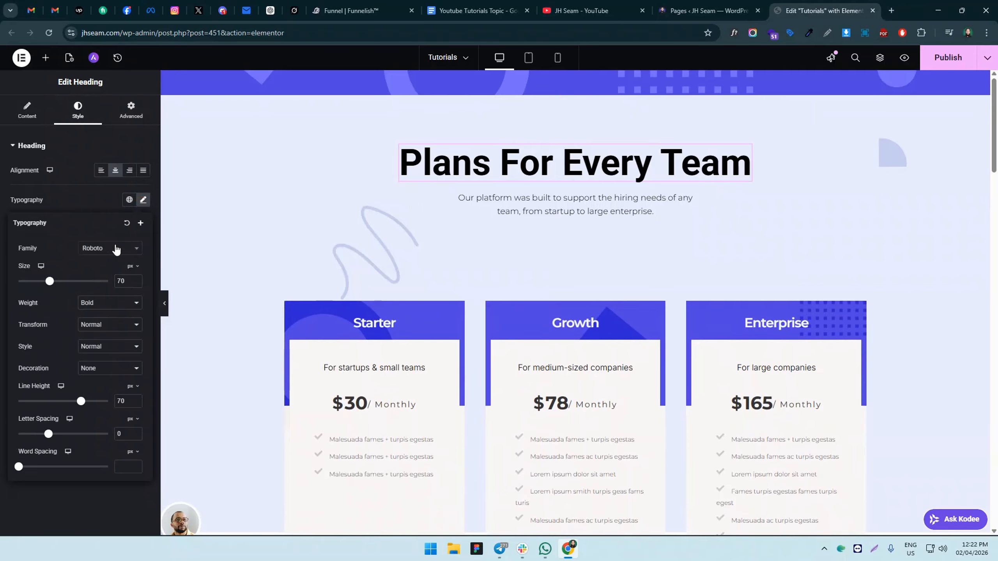
{"action": "left_click", "coordinate": [127, 201]}
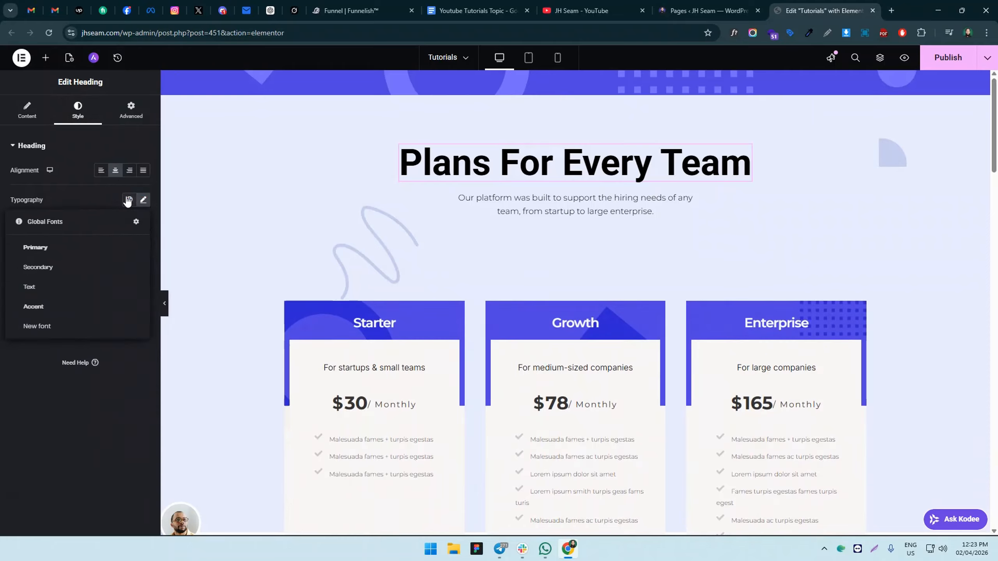
{"action": "left_click", "coordinate": [50, 327]}
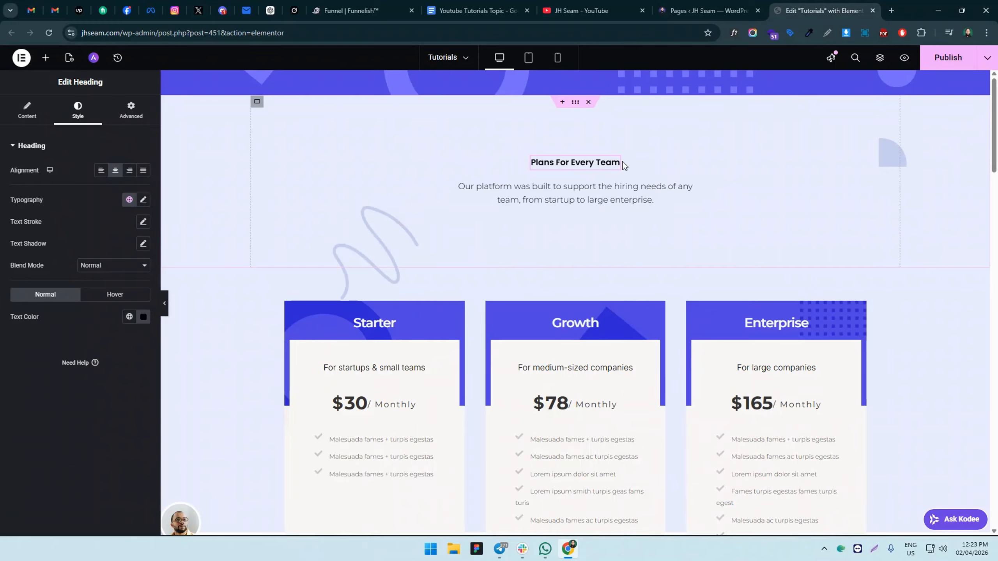
- Set the font size of the "Plans For Every Team" heading to 70 px
{"action": "left_click", "coordinate": [143, 199]}
{"action": "left_click", "coordinate": [123, 276]}
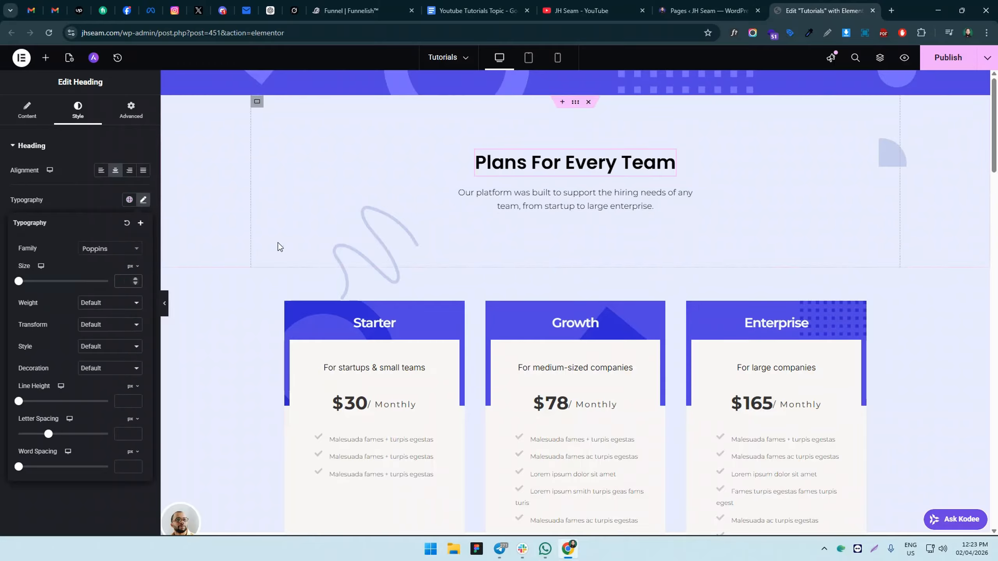
{"action": "type", "text": "70"}
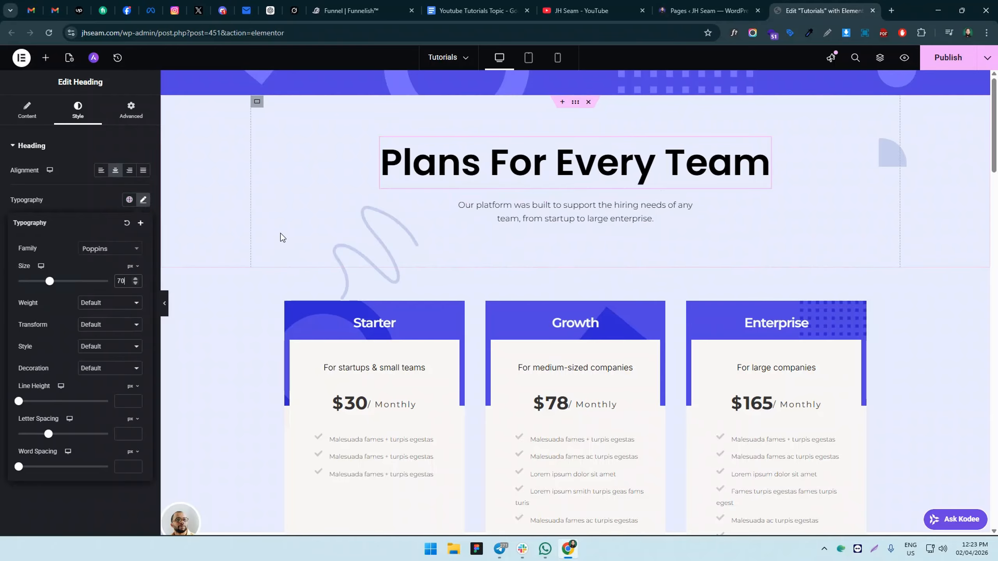
{"action": "left_click", "coordinate": [92, 198]}
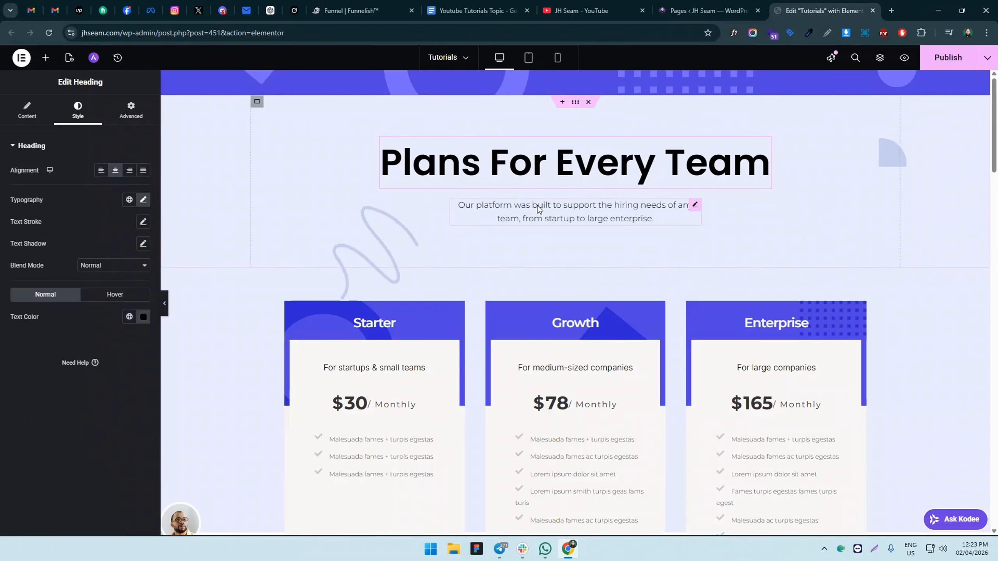
- Apply the global font New font to the paragraph below the "Plans For Every Team" heading
{"action": "scroll", "coordinate": [569, 367], "scroll_direction": "down", "scroll_amount": 1}
{"action": "left_click", "coordinate": [612, 160]}
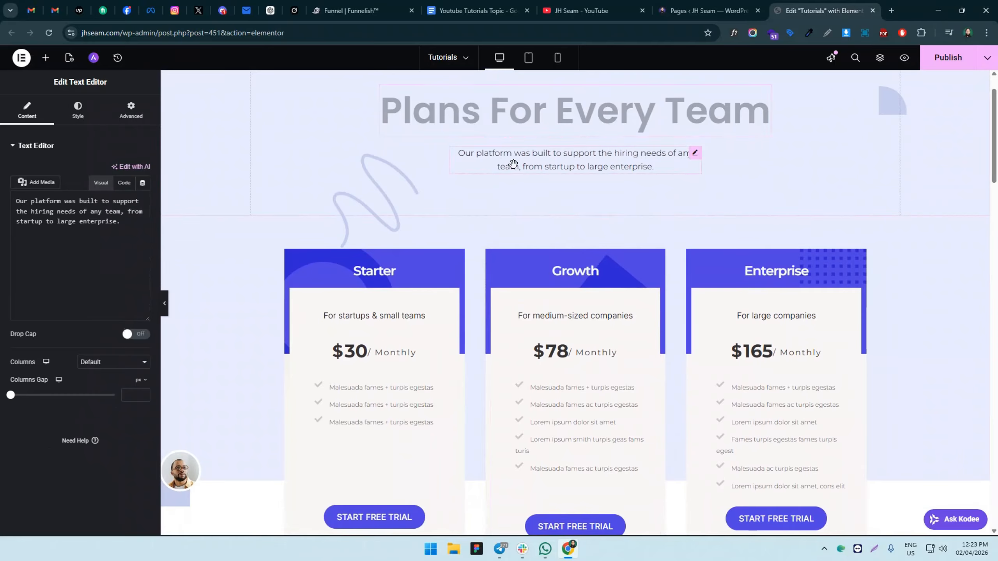
{"action": "left_click", "coordinate": [78, 108]}
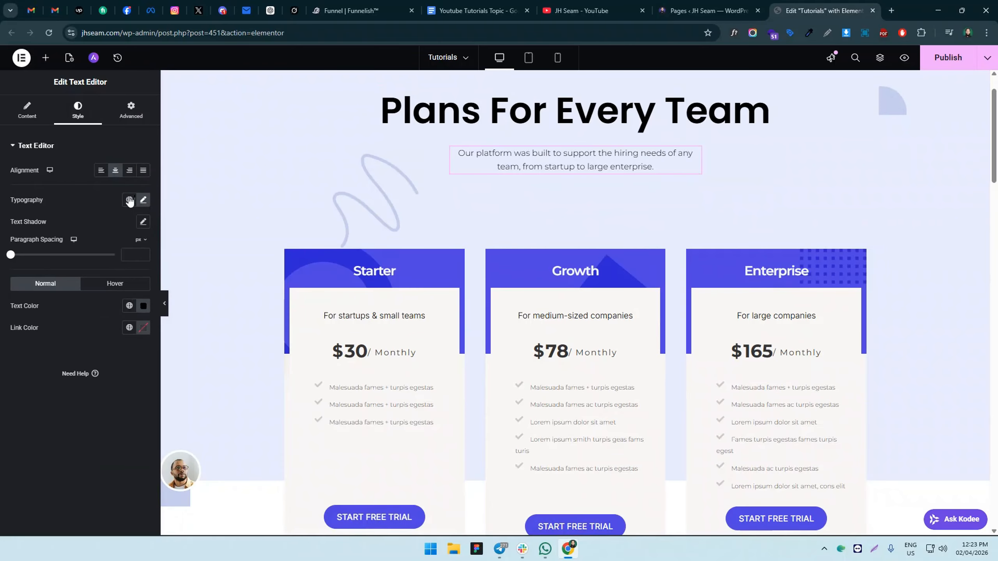
{"action": "left_click", "coordinate": [129, 200]}
{"action": "left_click", "coordinate": [50, 328]}
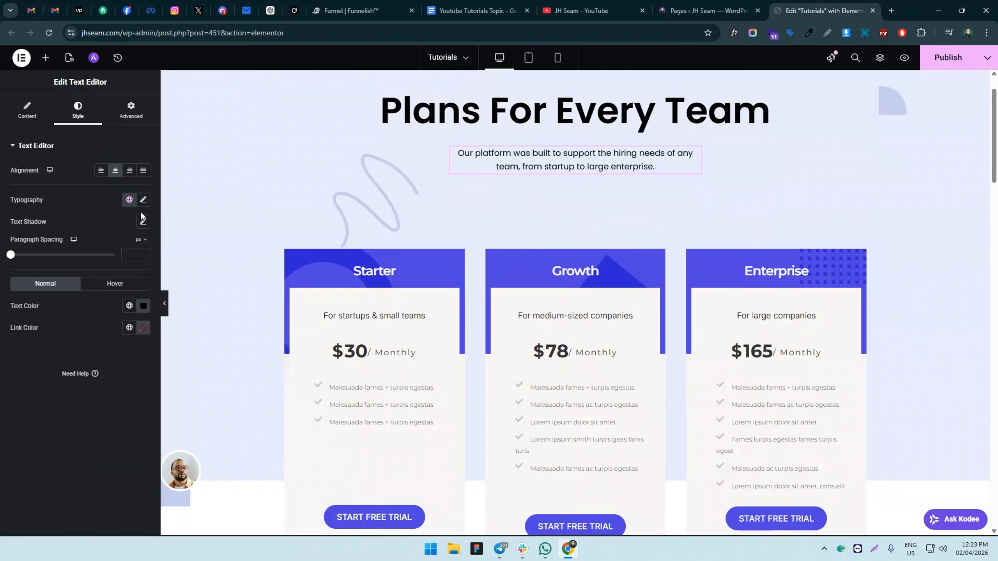
- Apply the global color New to both the background and the border of the Compare Plans button
{"action": "scroll", "coordinate": [554, 348], "scroll_direction": "down", "scroll_amount": 10}
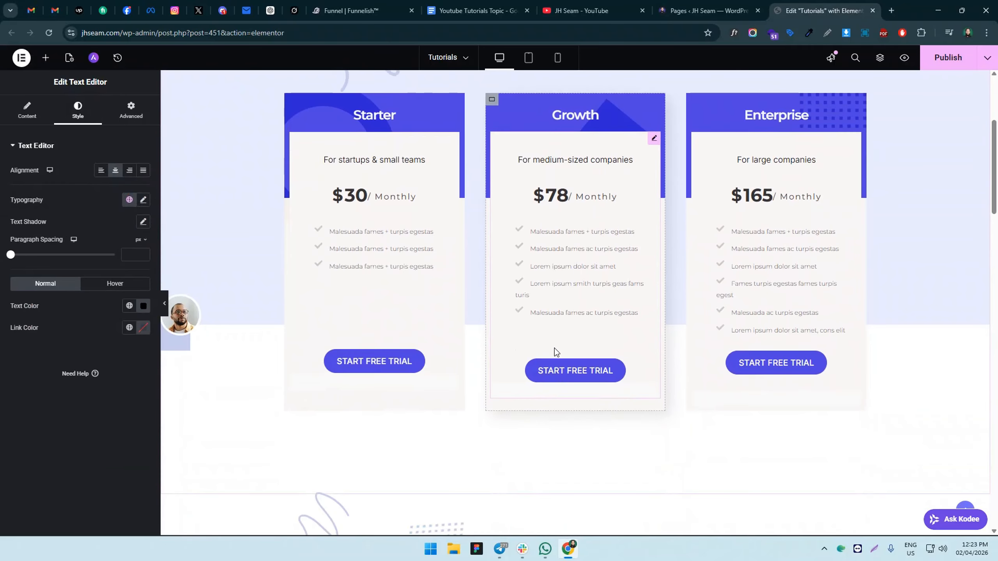
{"action": "scroll", "coordinate": [554, 349], "scroll_direction": "up", "scroll_amount": 5}
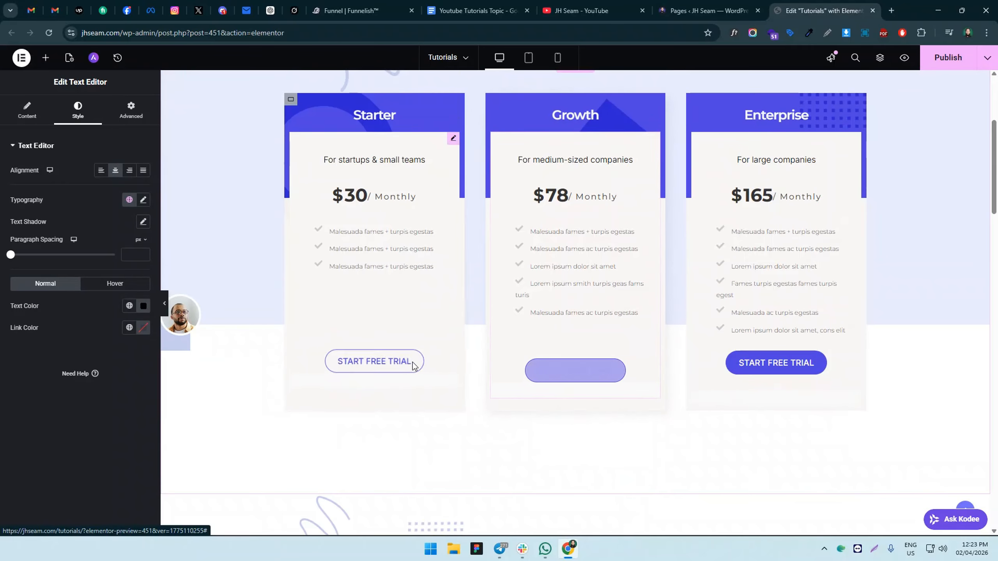
{"action": "scroll", "coordinate": [440, 352], "scroll_direction": "down", "scroll_amount": 5}
{"action": "scroll", "coordinate": [441, 352], "scroll_direction": "down", "scroll_amount": 3}
{"action": "scroll", "coordinate": [441, 353], "scroll_direction": "up", "scroll_amount": 3}
{"action": "left_click", "coordinate": [567, 359]}
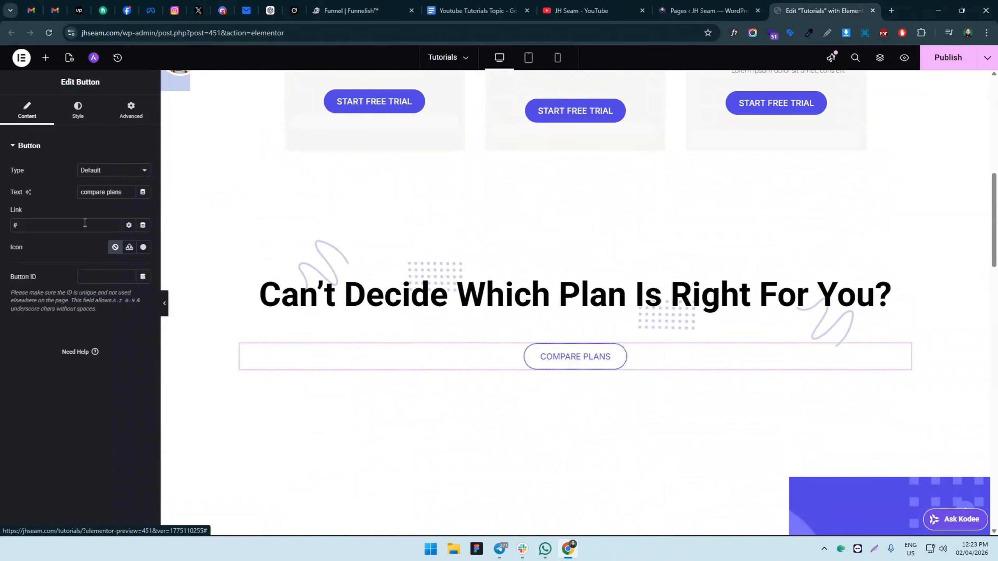
{"action": "left_click", "coordinate": [78, 114]}
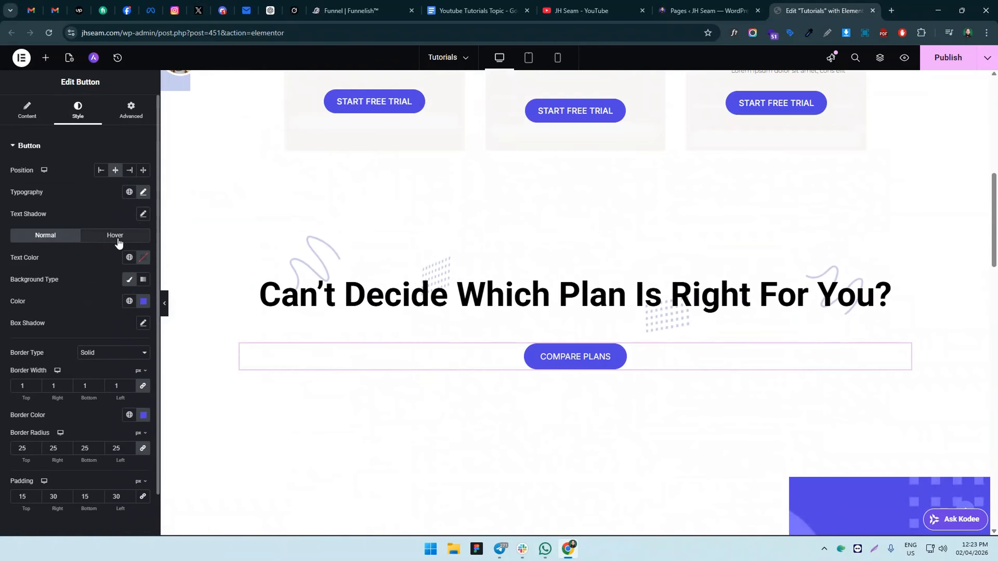
{"action": "left_click", "coordinate": [130, 301]}
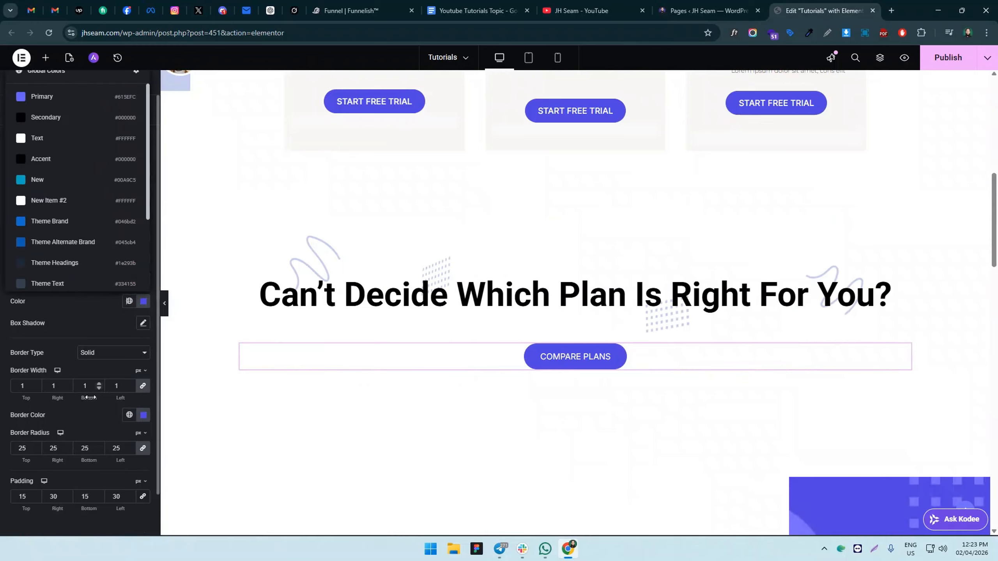
{"action": "scroll", "coordinate": [77, 149], "scroll_direction": "down", "scroll_amount": 1}
{"action": "left_click", "coordinate": [72, 131]}
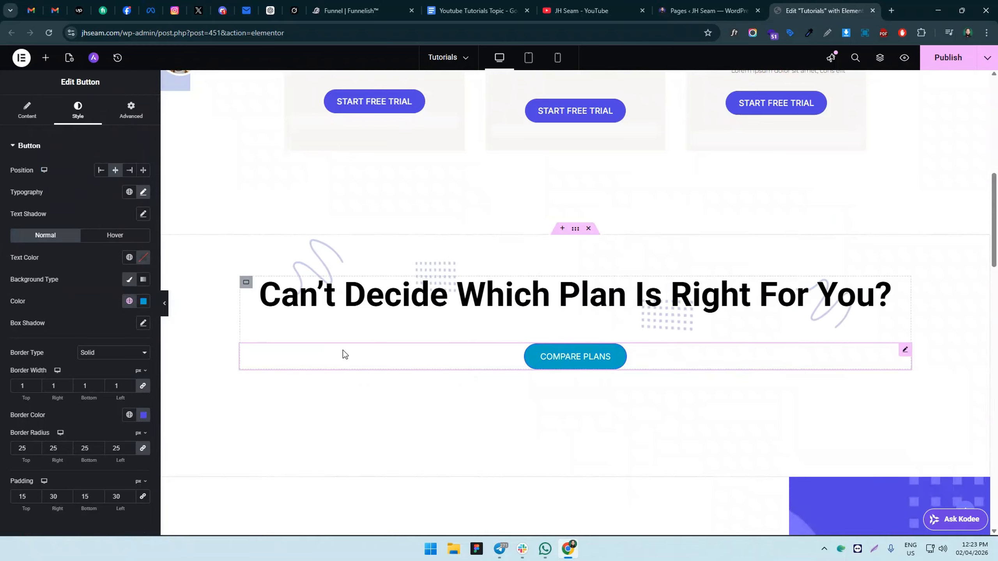
{"action": "left_click", "coordinate": [130, 415]}
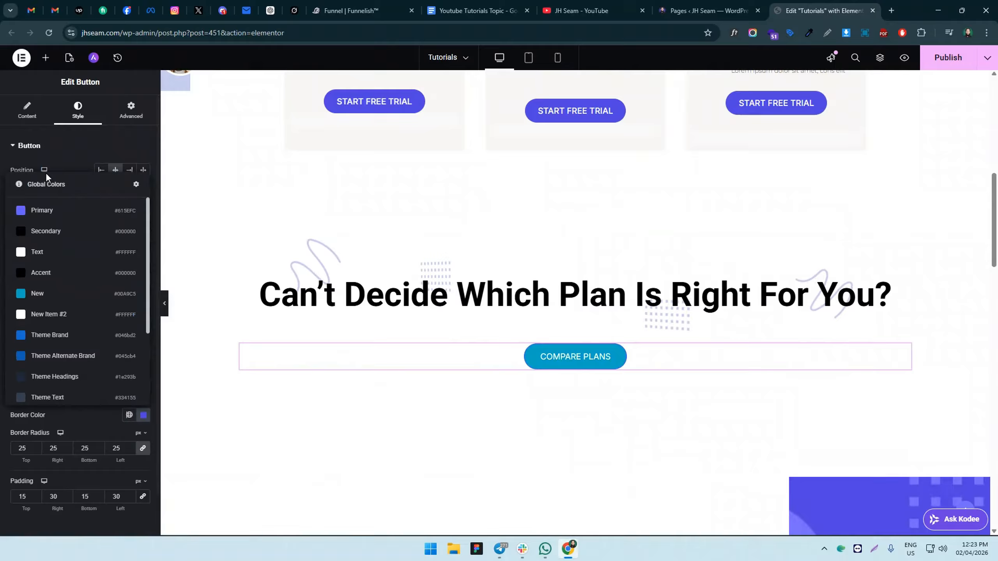
{"action": "left_click", "coordinate": [50, 294]}
- Examine the pricing page from the top heading to the Common Questions section, checking the restyled text and Compare Plans button
{"action": "scroll", "coordinate": [515, 307], "scroll_direction": "down", "scroll_amount": 10}
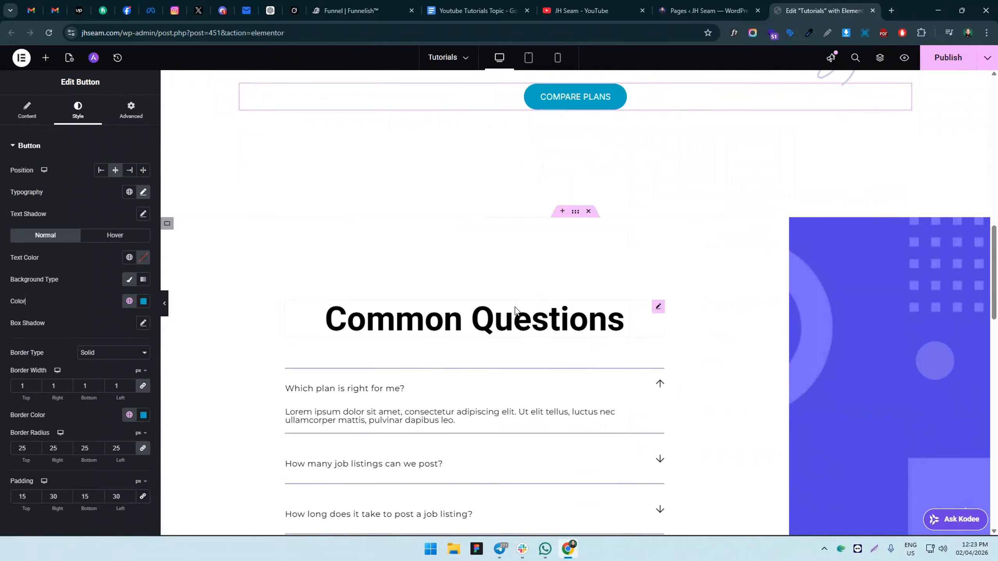
{"action": "scroll", "coordinate": [515, 310], "scroll_direction": "up", "scroll_amount": 5}
{"action": "scroll", "coordinate": [515, 308], "scroll_direction": "up", "scroll_amount": 15}
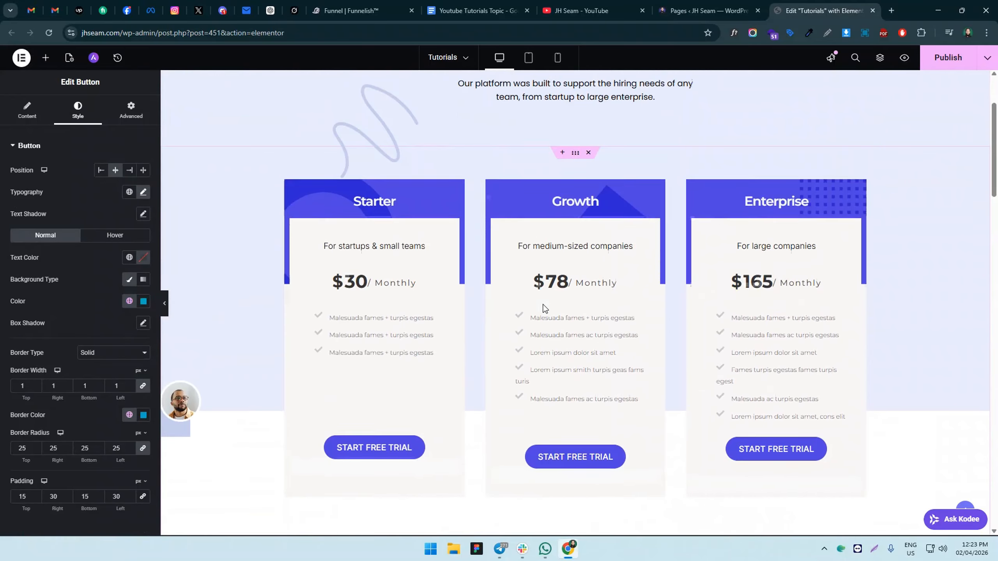
{"action": "scroll", "coordinate": [483, 319], "scroll_direction": "up", "scroll_amount": 3}
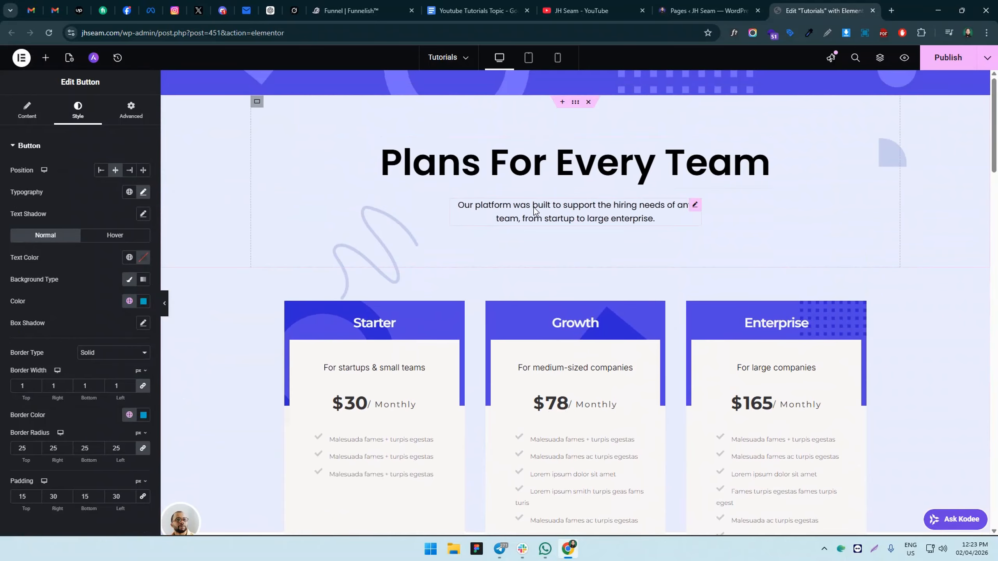
{"action": "scroll", "coordinate": [546, 399], "scroll_direction": "down", "scroll_amount": 15}
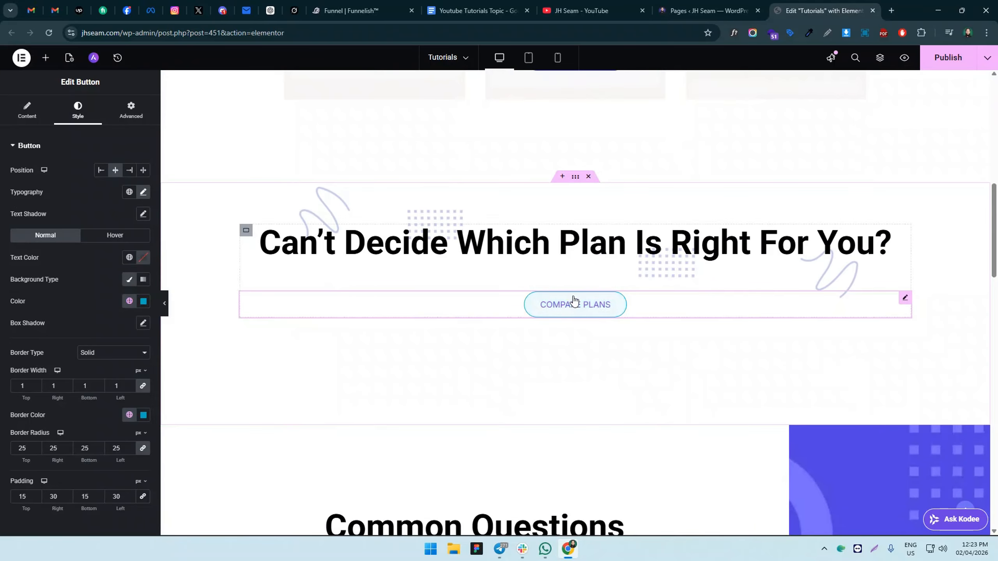
{"action": "scroll", "coordinate": [578, 291], "scroll_direction": "up", "scroll_amount": 10}
{"action": "scroll", "coordinate": [579, 285], "scroll_direction": "down", "scroll_amount": 12}
{"action": "scroll", "coordinate": [580, 284], "scroll_direction": "down", "scroll_amount": 3}
{"action": "scroll", "coordinate": [612, 270], "scroll_direction": "up", "scroll_amount": 4}
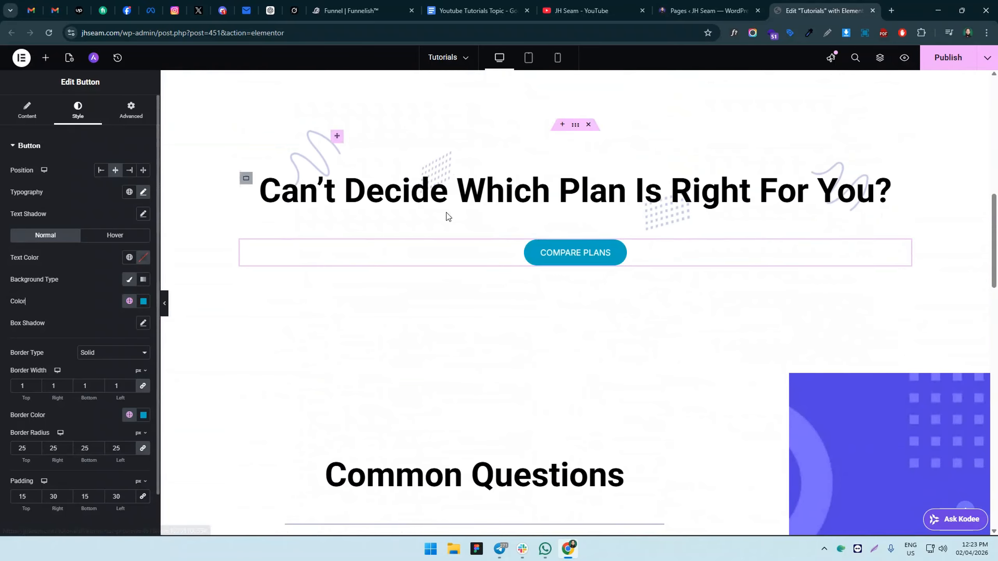
- Change the custom global color New to green #00C538 in Site Settings and save the changes
{"action": "left_click", "coordinate": [21, 59]}
{"action": "left_click", "coordinate": [46, 85]}
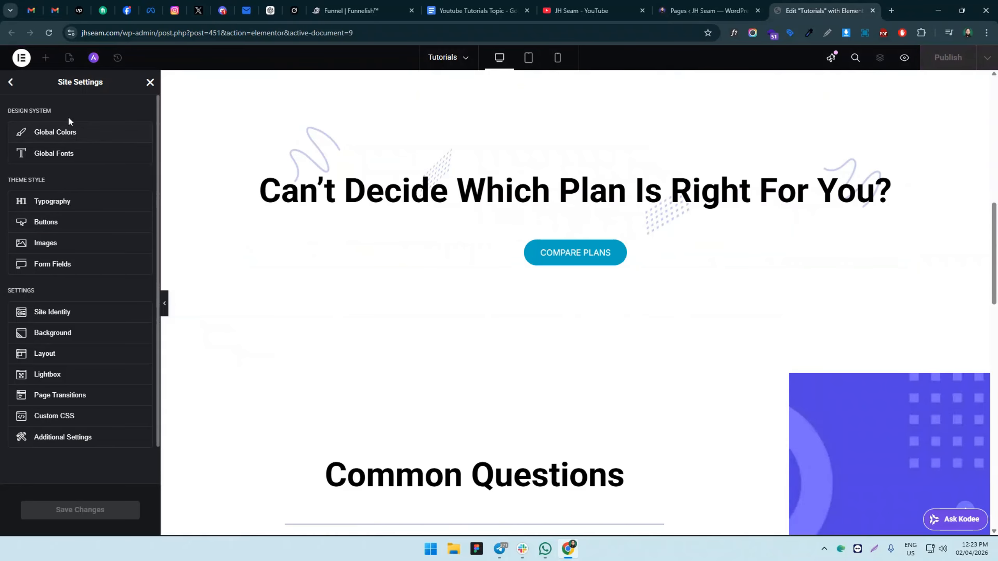
{"action": "left_click", "coordinate": [70, 132]}
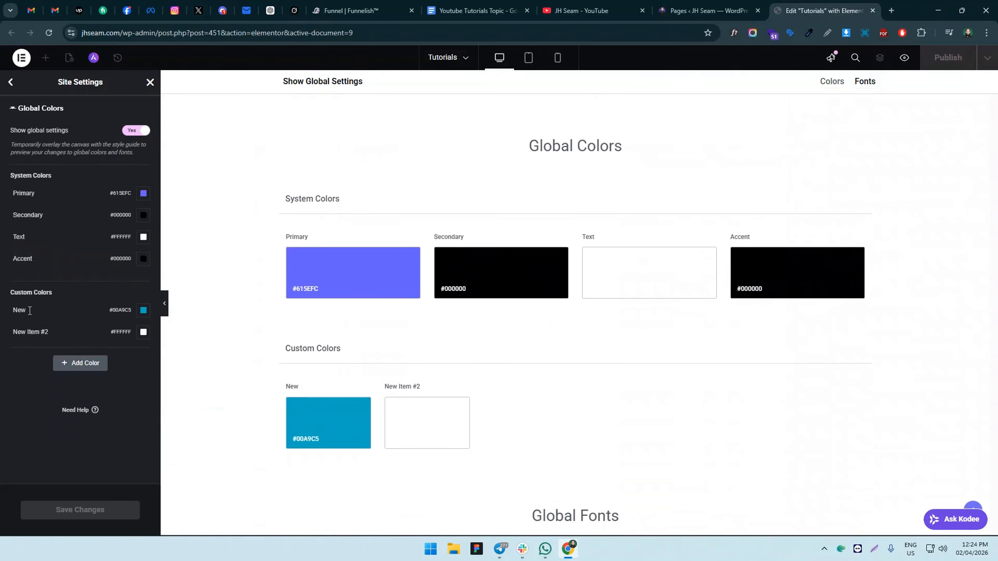
{"action": "left_click", "coordinate": [143, 310]}
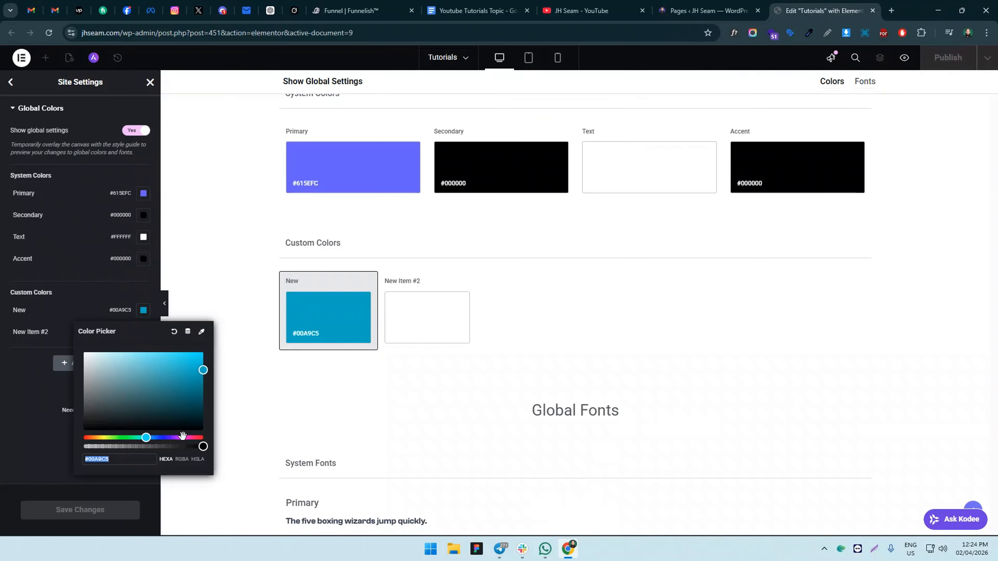
{"action": "left_click_drag", "start_coordinate": [146, 438], "coordinate": [129, 437]}
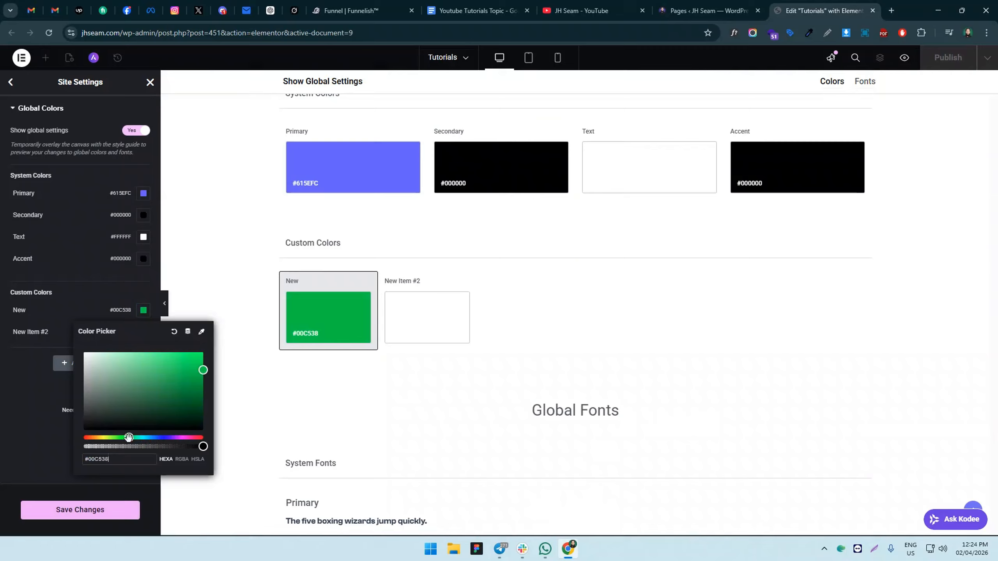
{"action": "left_click", "coordinate": [40, 462]}
{"action": "left_click", "coordinate": [72, 511]}
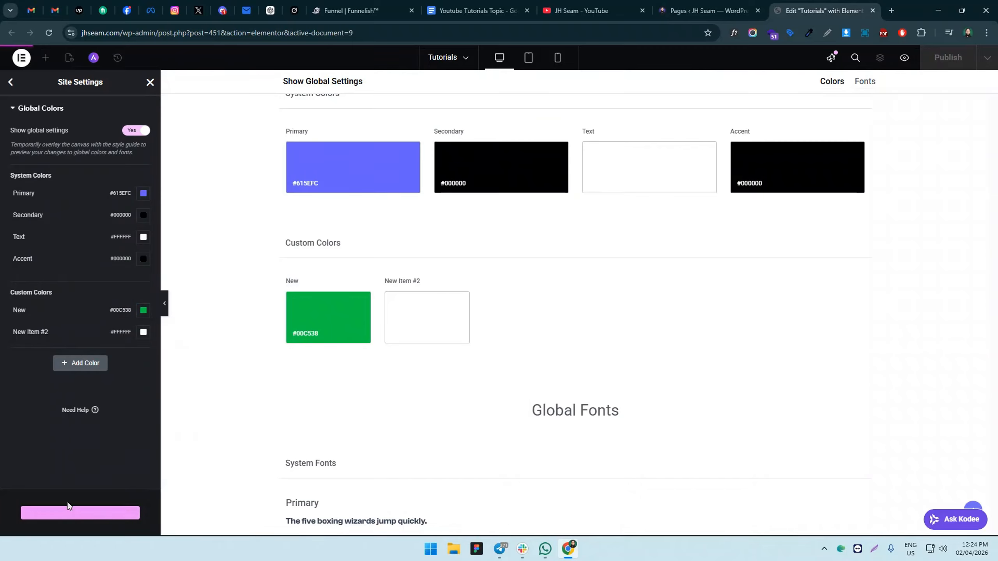
- Change the font family of the custom global font New font to Oswald and save the changes
{"action": "left_click", "coordinate": [10, 82]}
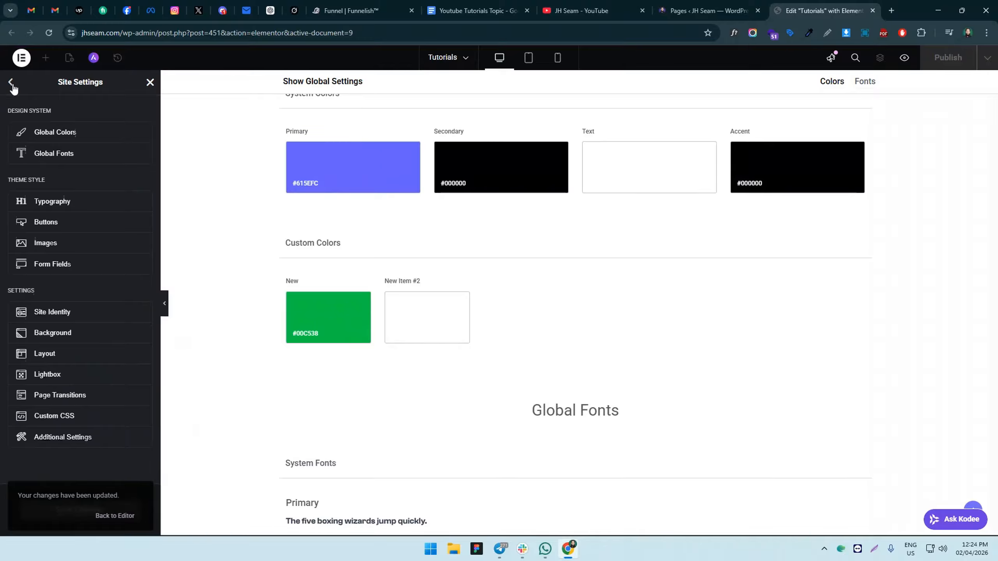
{"action": "left_click", "coordinate": [62, 157]}
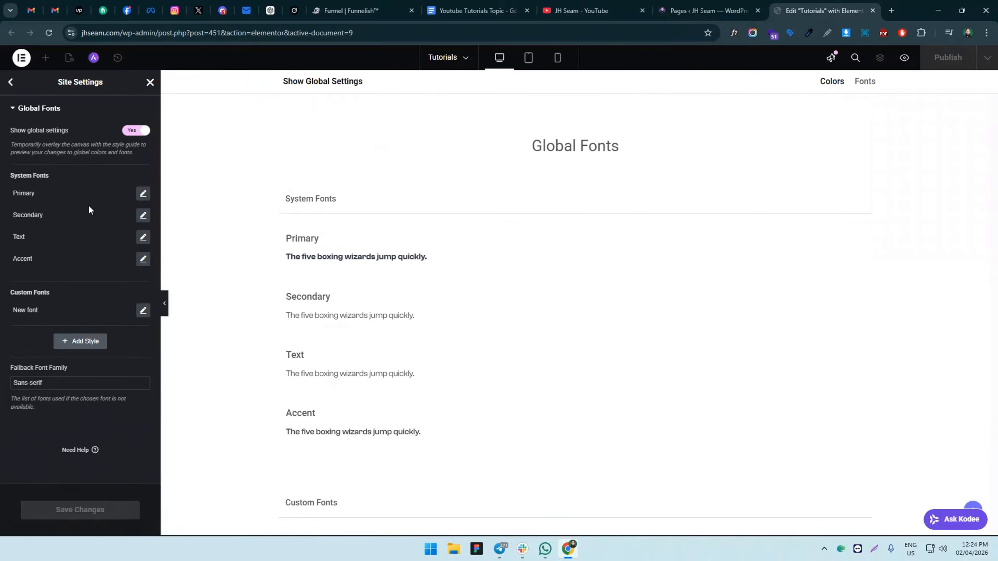
{"action": "left_click", "coordinate": [144, 311]}
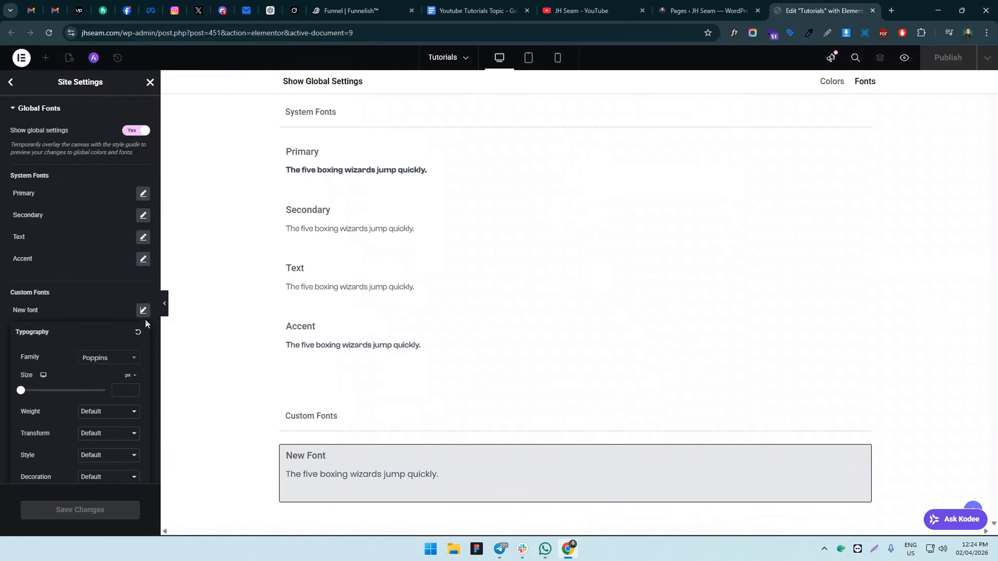
{"action": "left_click", "coordinate": [111, 358]}
{"action": "type", "text": "O"}
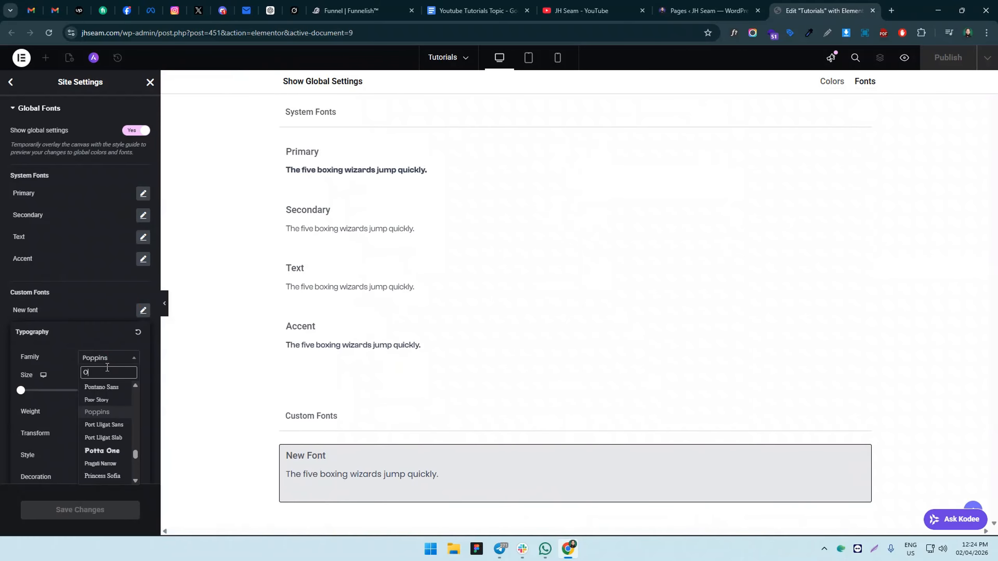
{"action": "type", "text": "sw"}
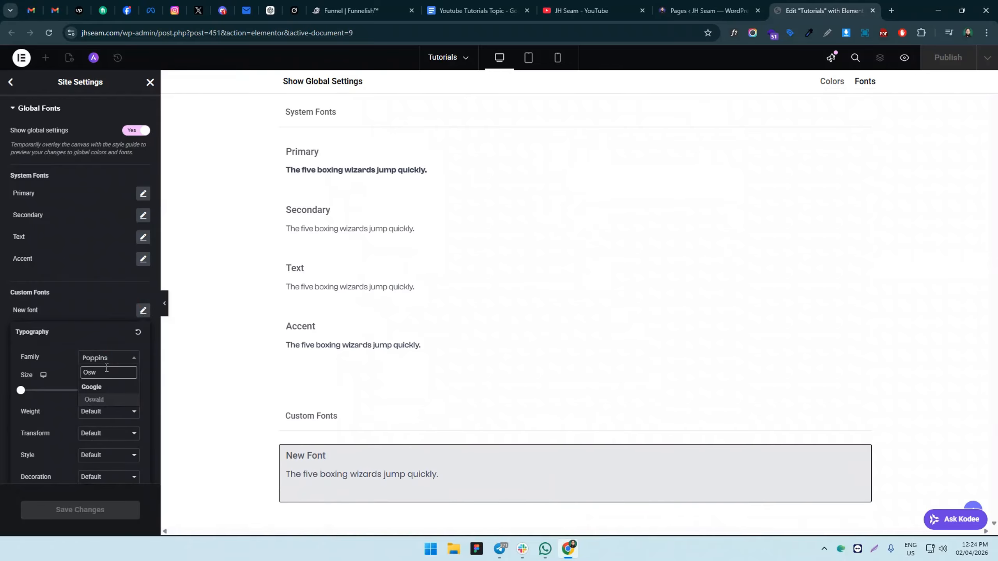
{"action": "left_click", "coordinate": [110, 400]}
{"action": "left_click", "coordinate": [62, 507]}
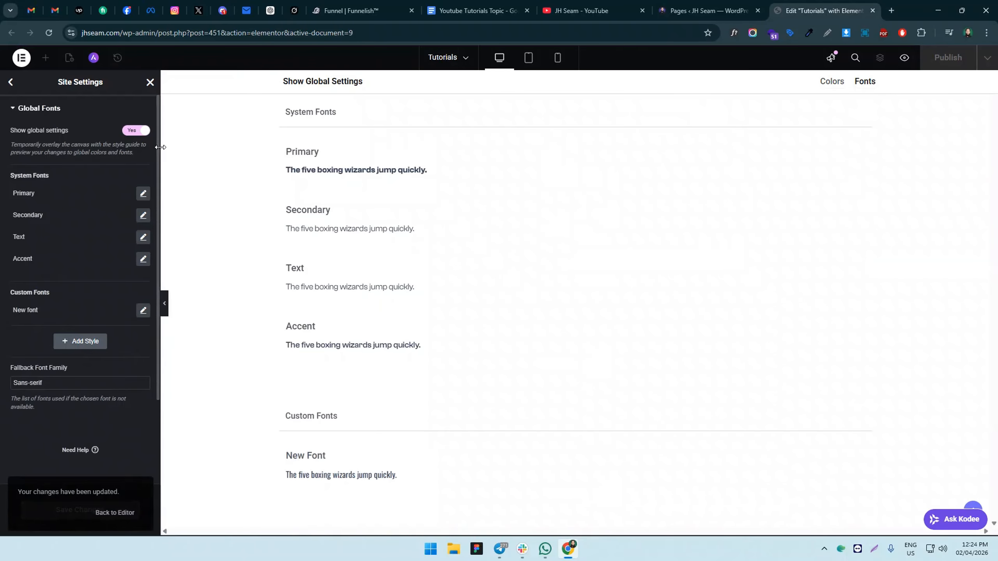
- Close Site Settings and check the Compare Plans button and top section text on the pricing page for the global changes
{"action": "left_click", "coordinate": [150, 82]}
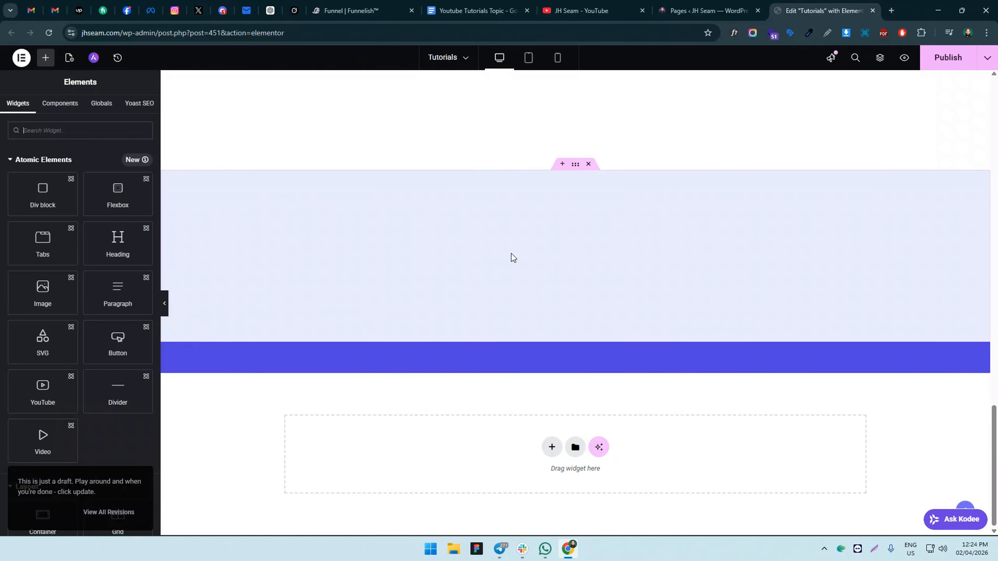
{"action": "scroll", "coordinate": [509, 256], "scroll_direction": "up", "scroll_amount": 15}
{"action": "scroll", "coordinate": [603, 378], "scroll_direction": "up", "scroll_amount": 8}
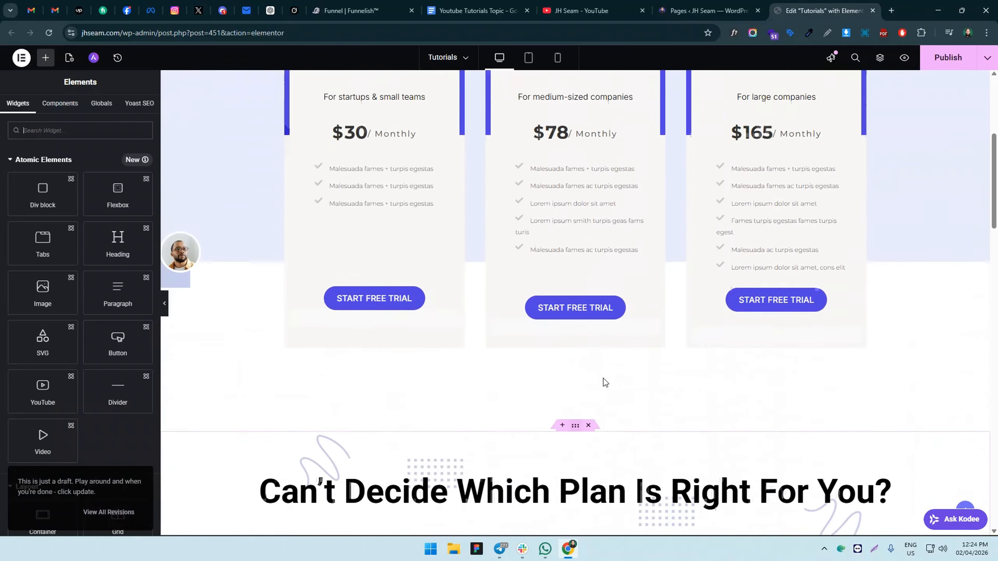
{"action": "scroll", "coordinate": [625, 331], "scroll_direction": "down", "scroll_amount": 7}
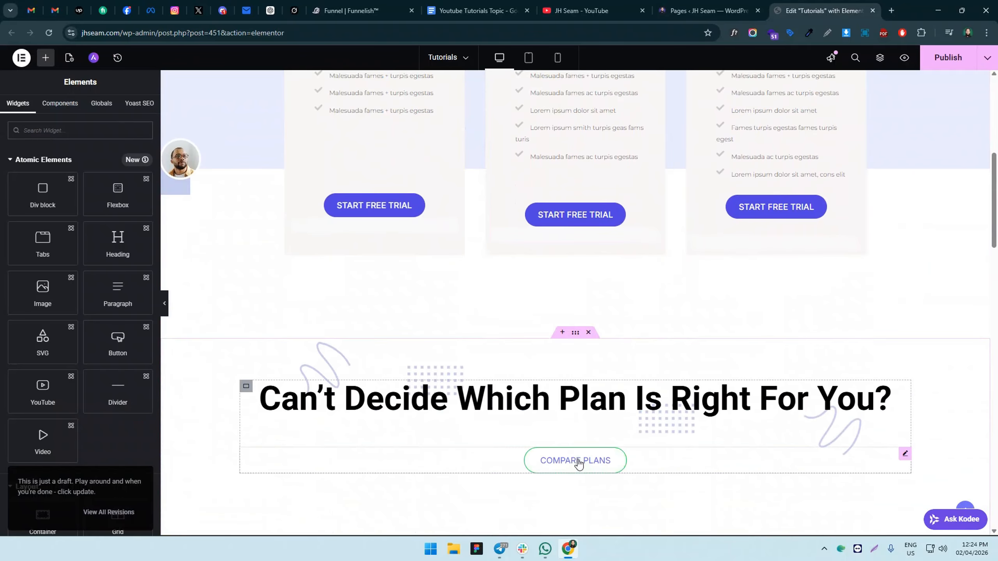
{"action": "scroll", "coordinate": [576, 245], "scroll_direction": "up", "scroll_amount": 7}
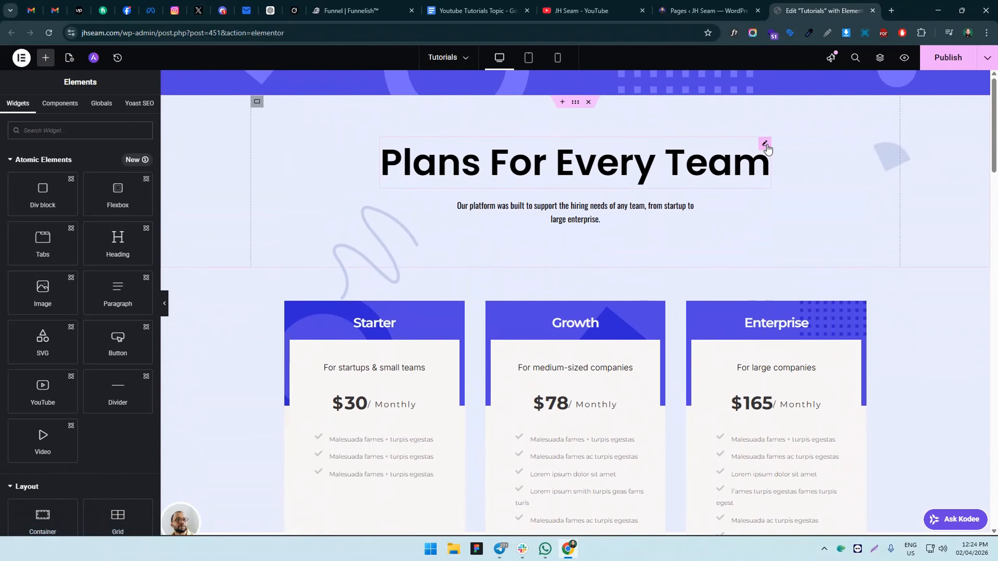
- Apply the custom global font New font to the Plans For Every Team heading, and clear the size in its typography settings
{"action": "left_click", "coordinate": [765, 146]}
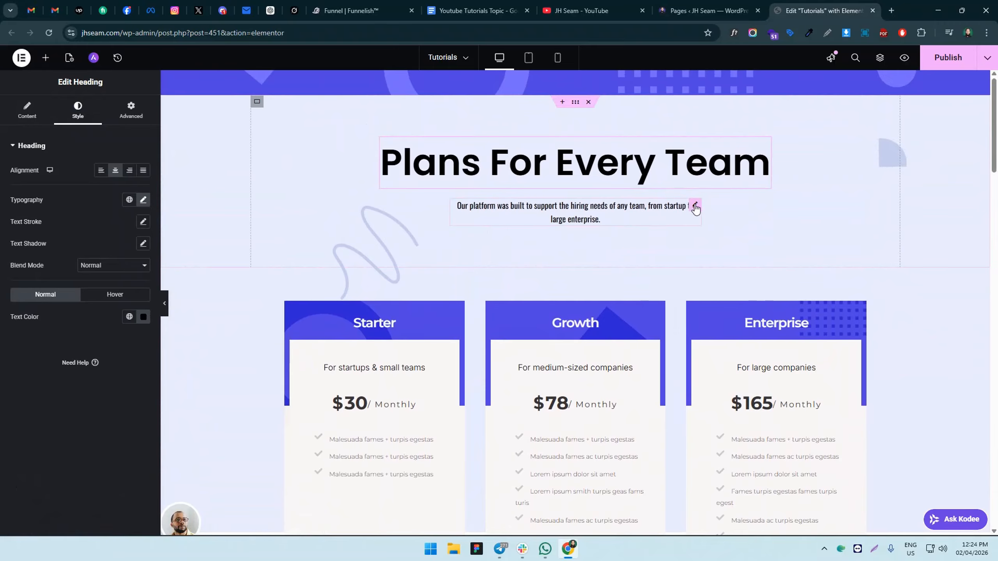
{"action": "left_click", "coordinate": [695, 206]}
{"action": "left_click", "coordinate": [764, 143]}
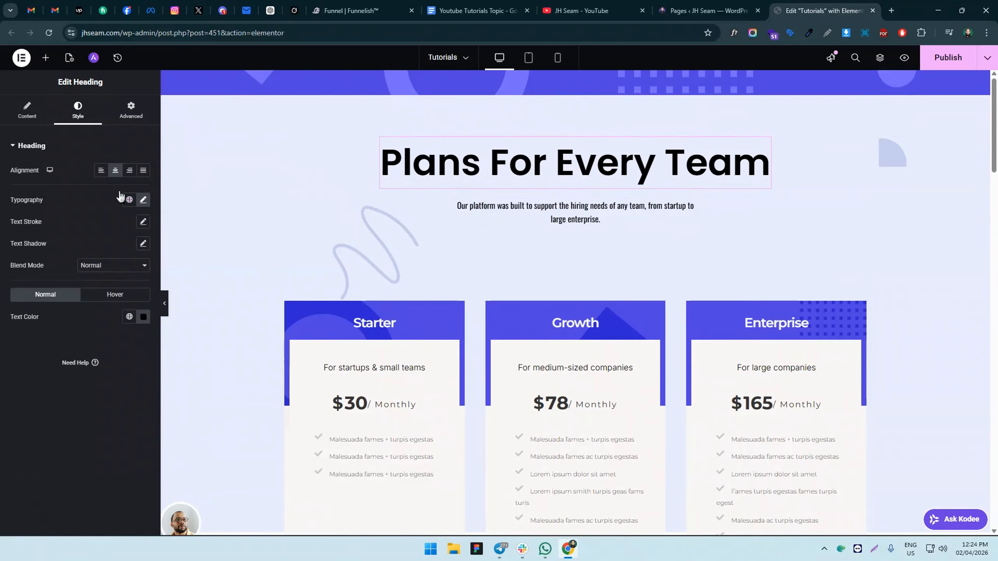
{"action": "left_click", "coordinate": [130, 200]}
{"action": "left_click", "coordinate": [76, 332]}
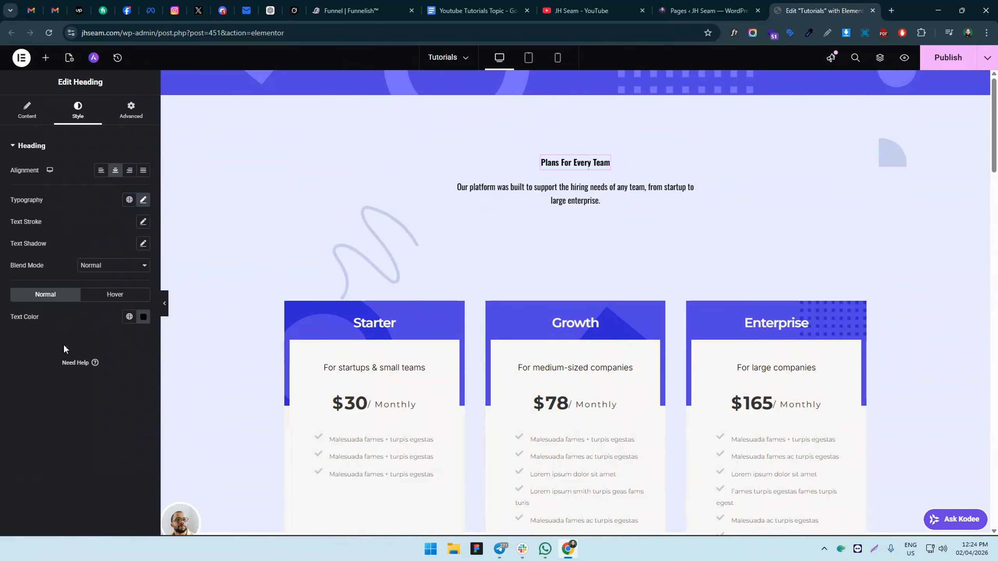
{"action": "left_click", "coordinate": [143, 200]}
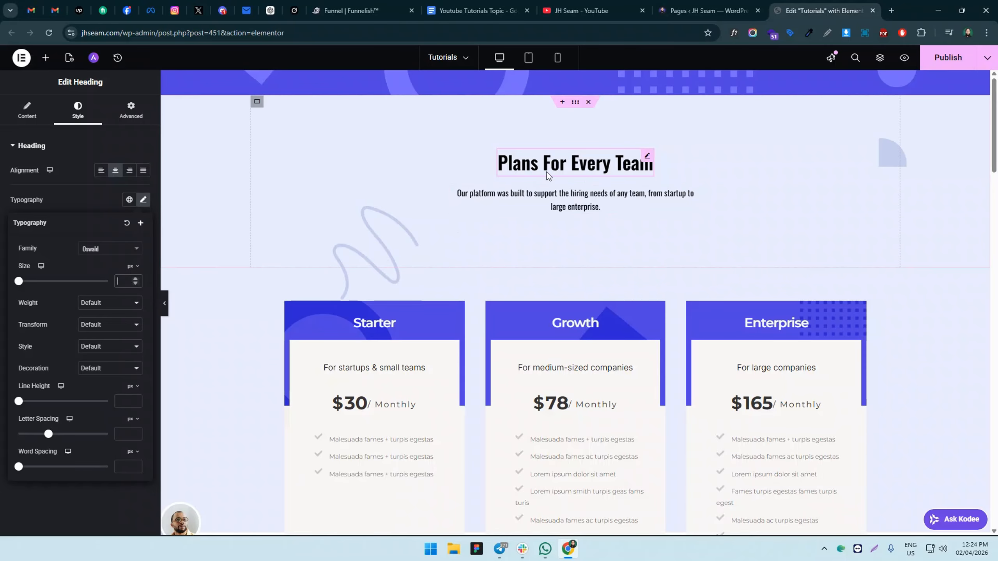
- Review the page down to the Compare Plans section and check the global font assigned to the paragraph under the top heading
{"action": "scroll", "coordinate": [544, 288], "scroll_direction": "down", "scroll_amount": 10}
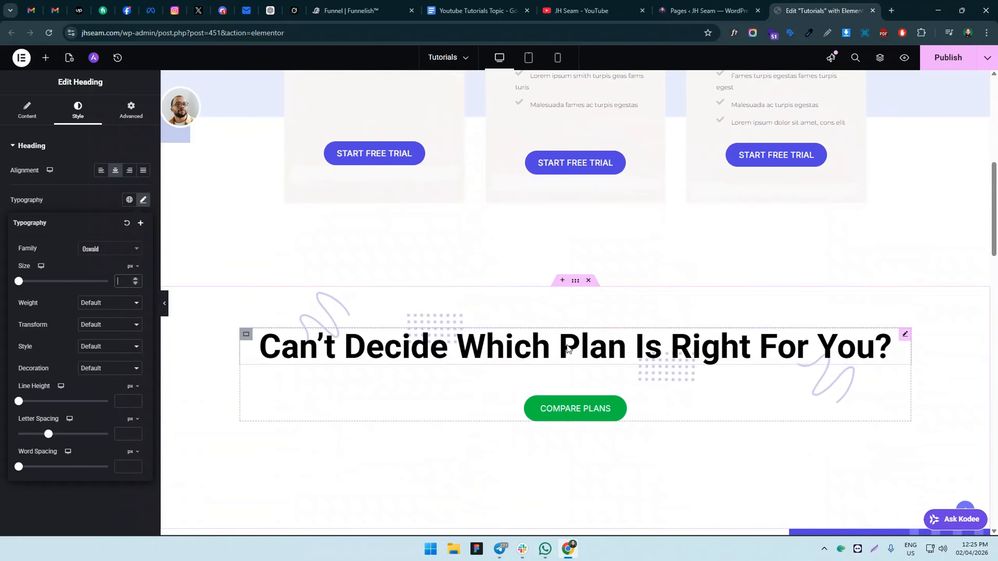
{"action": "scroll", "coordinate": [507, 374], "scroll_direction": "up", "scroll_amount": 10}
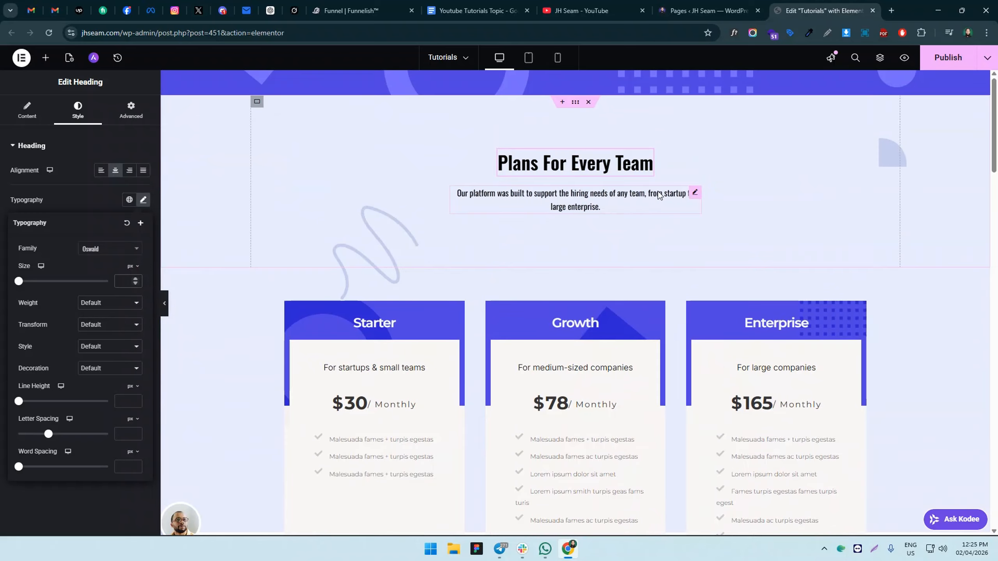
{"action": "left_click", "coordinate": [694, 193]}
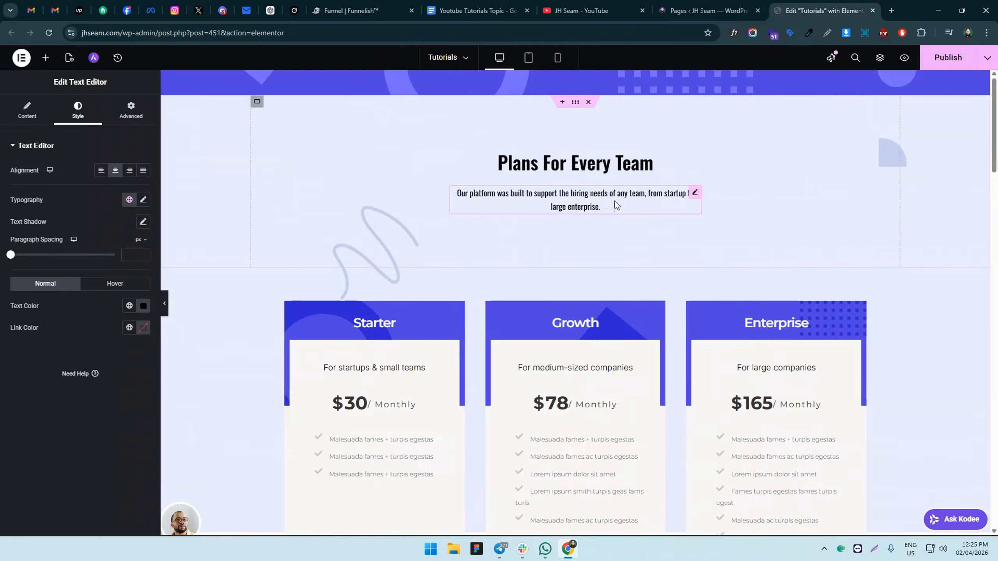
{"action": "left_click", "coordinate": [129, 200]}
{"action": "left_click", "coordinate": [36, 429]}
{"action": "scroll", "coordinate": [553, 358], "scroll_direction": "down", "scroll_amount": 4}
{"action": "scroll", "coordinate": [552, 358], "scroll_direction": "down", "scroll_amount": 8}
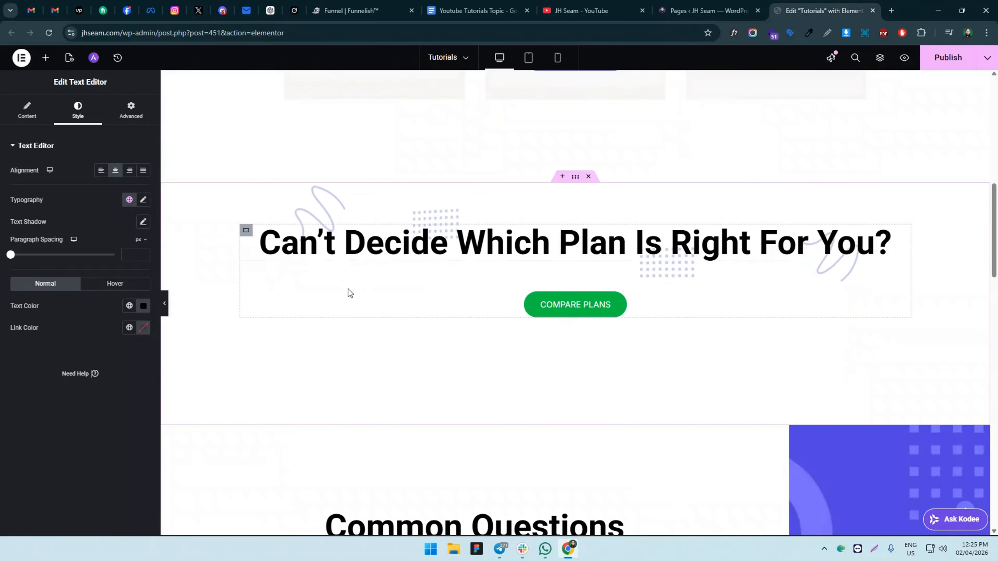
{"action": "scroll", "coordinate": [347, 292], "scroll_direction": "up", "scroll_amount": 8}
{"action": "scroll", "coordinate": [348, 293], "scroll_direction": "up", "scroll_amount": 5}
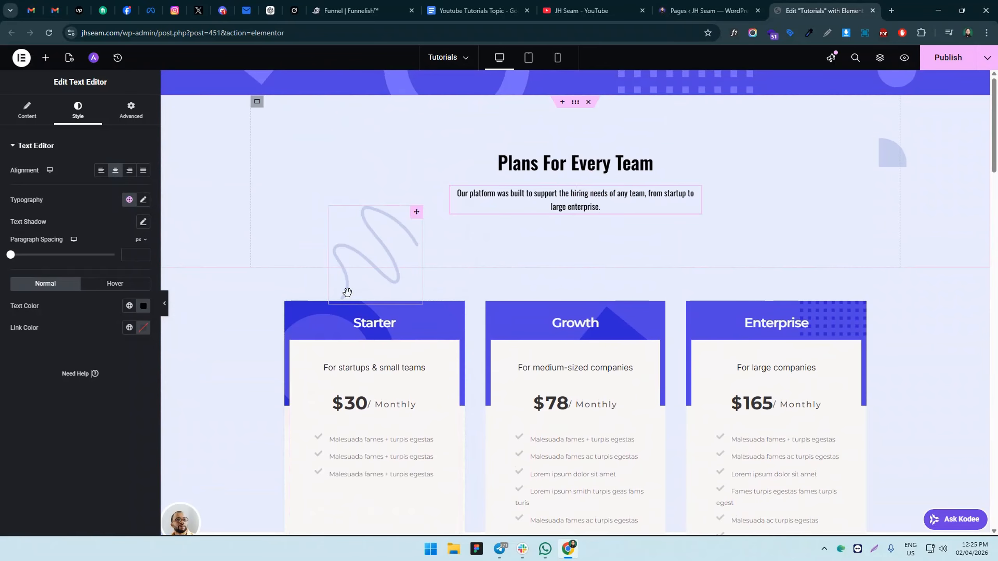